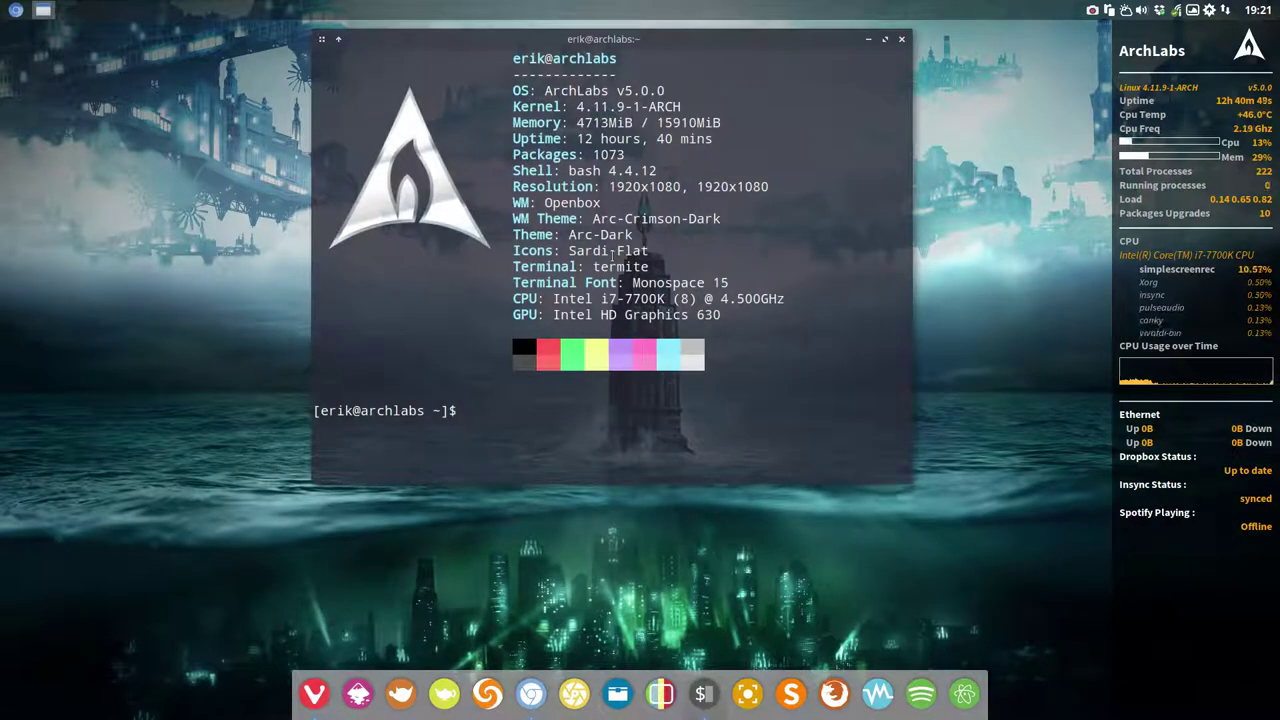
Close the system-information terminal window to leave the bare ArchLabs desktop
left_click(902, 41)
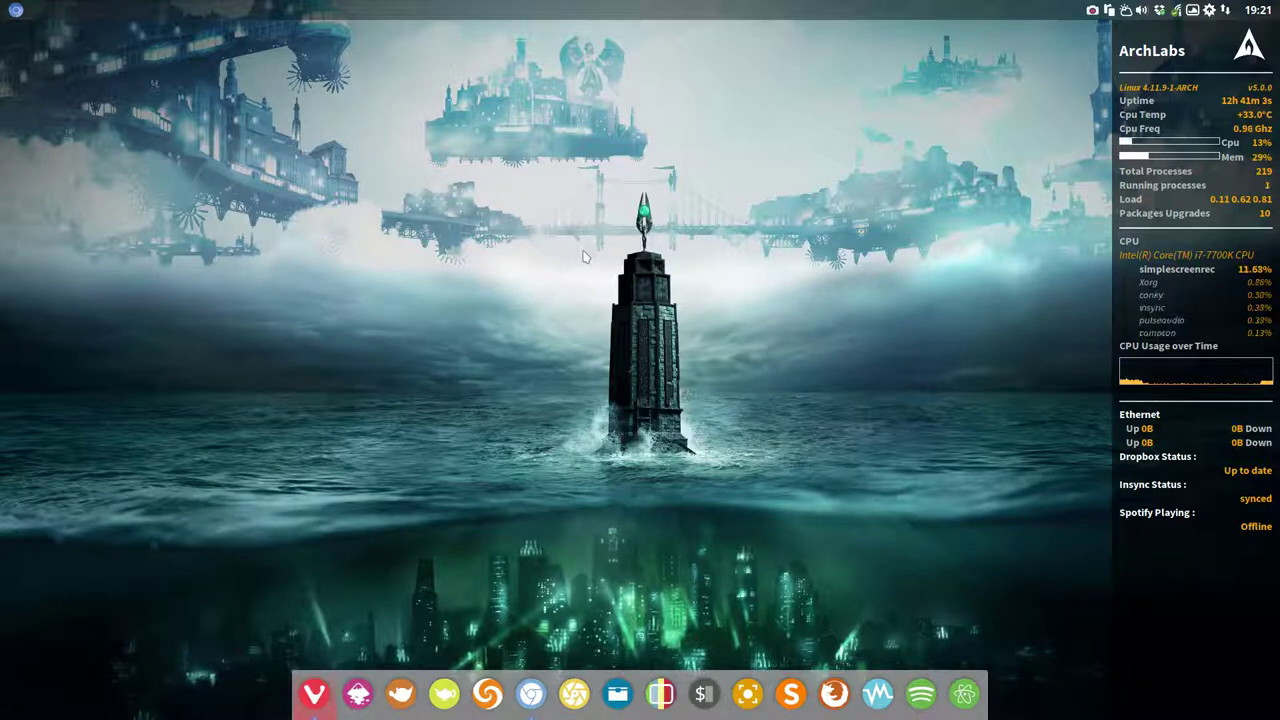
Open Xfce4 Appearance from the desktop menu and show its icon themes
right_click(585, 45)
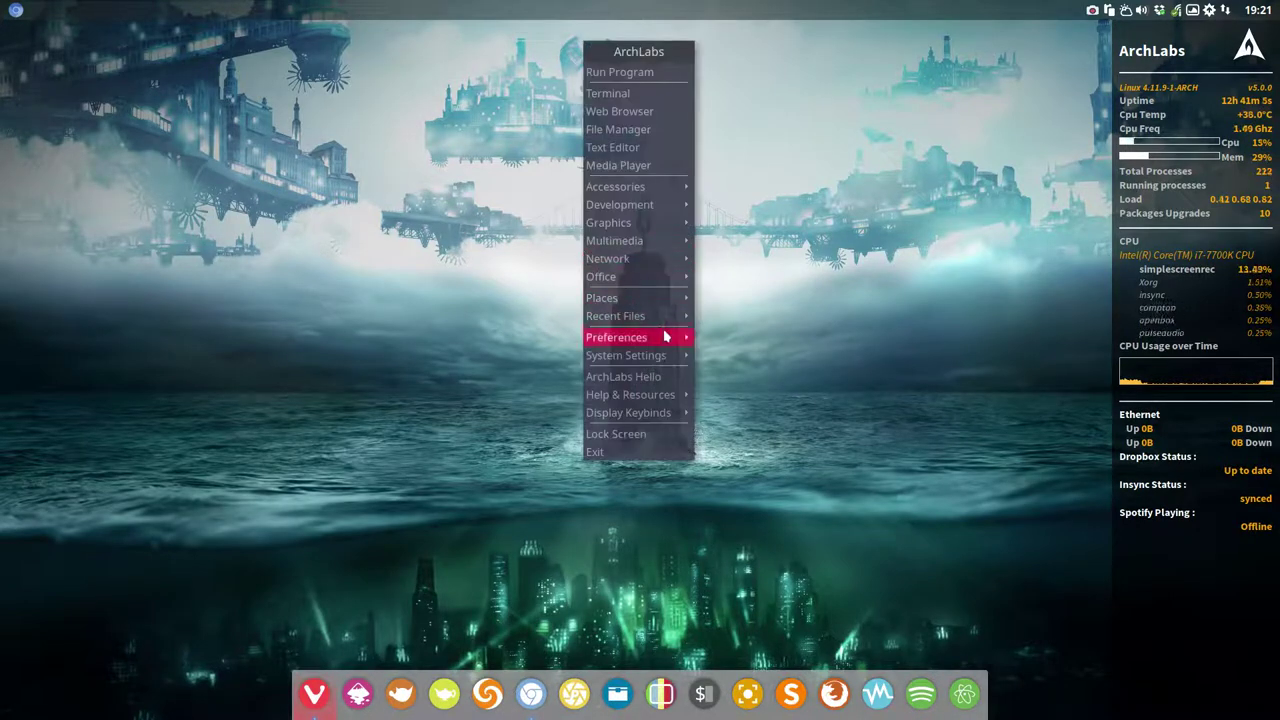
mouse_move(665, 337)
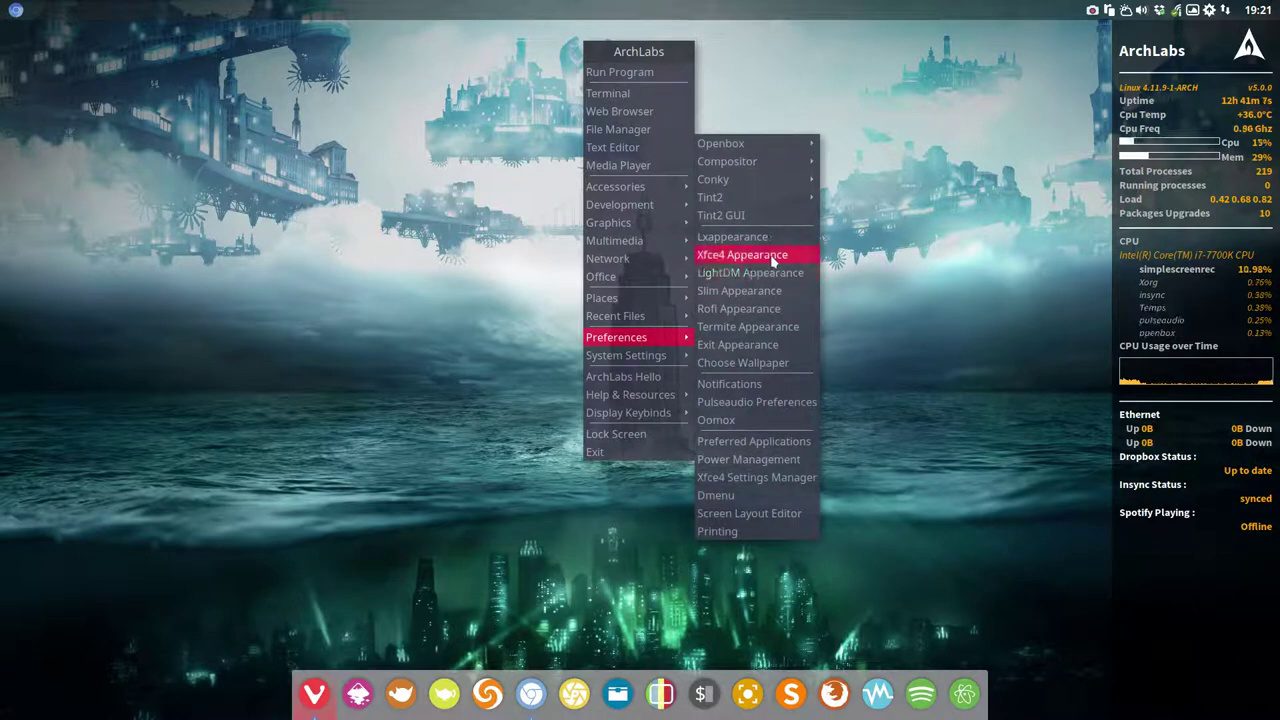
left_click(745, 255)
left_click(588, 271)
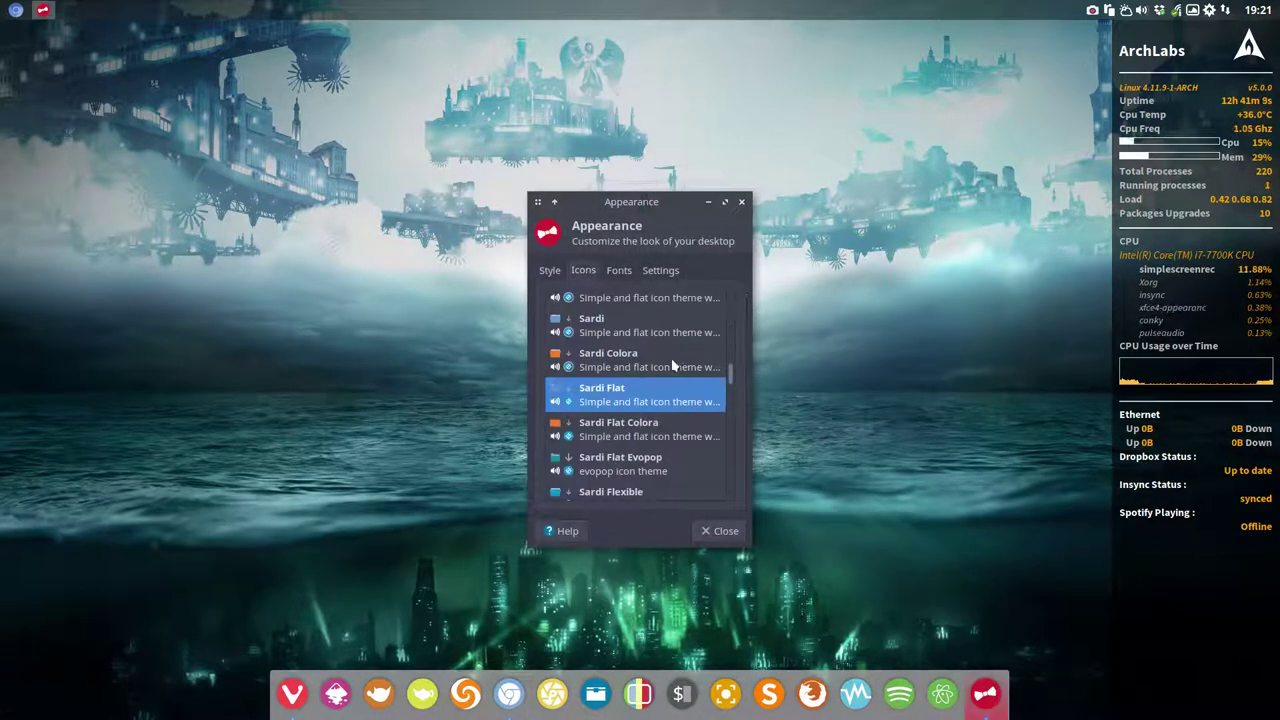
Preview Sardi Colora, then apply Sardi Mono Vertexed and move the window top-right
left_click(631, 366)
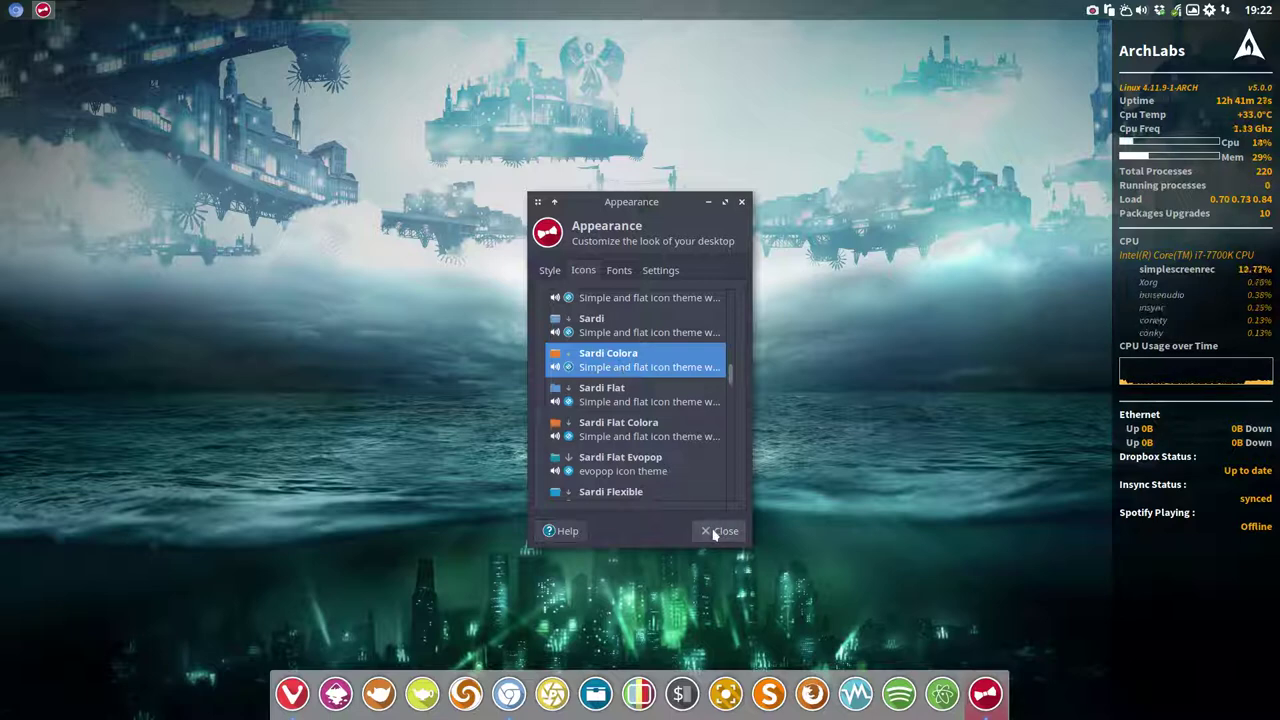
scroll(662, 468, "down", 10)
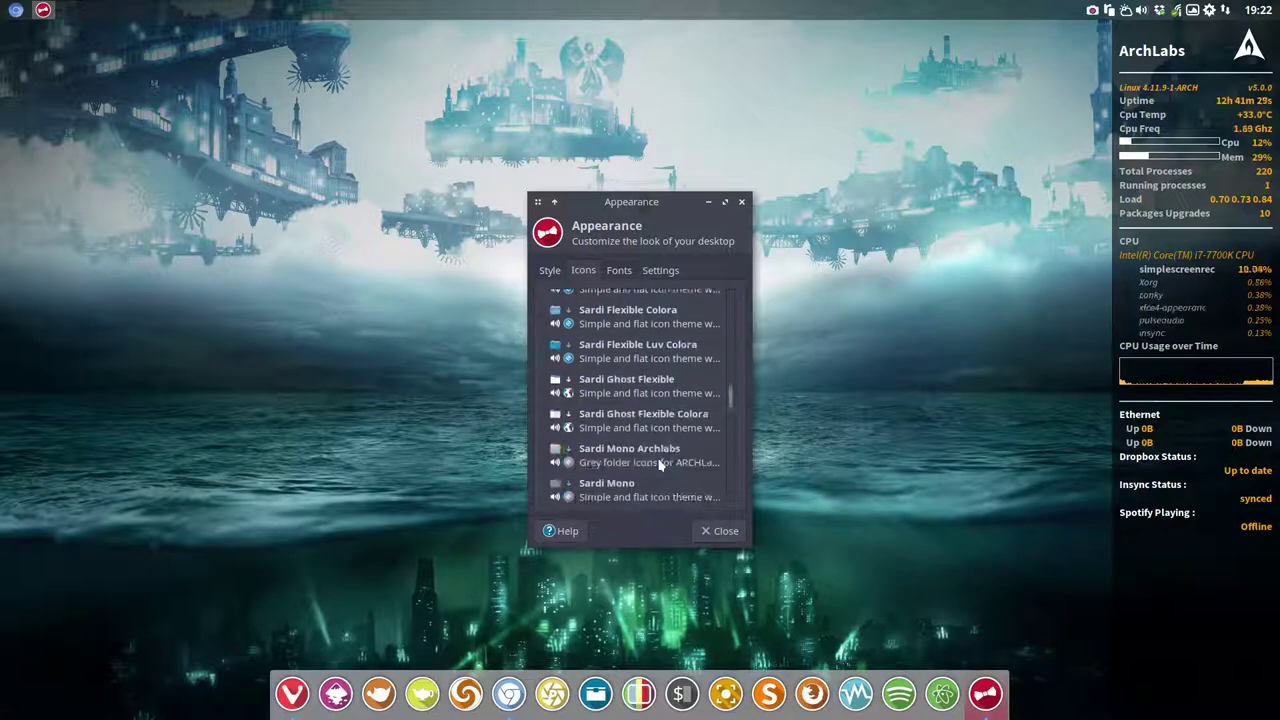
scroll(659, 465, "down", 8)
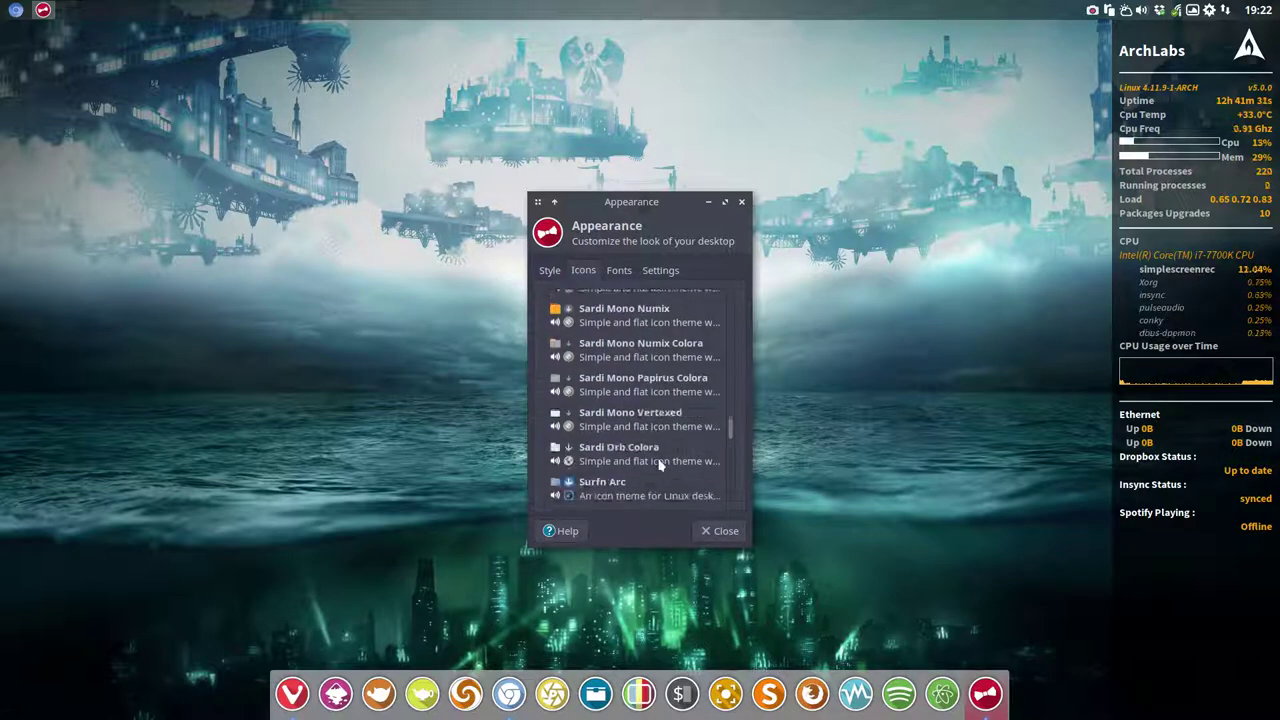
scroll(659, 465, "down", 2)
scroll(659, 465, "up", 2)
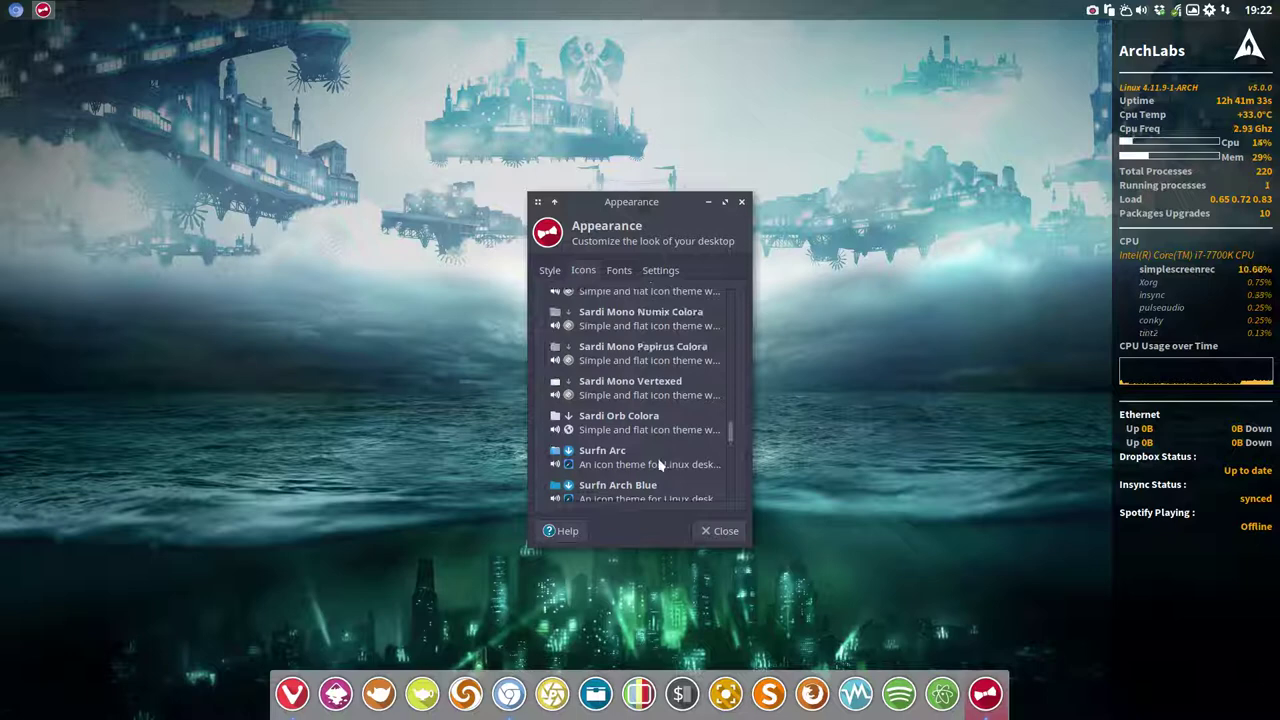
left_click(650, 381)
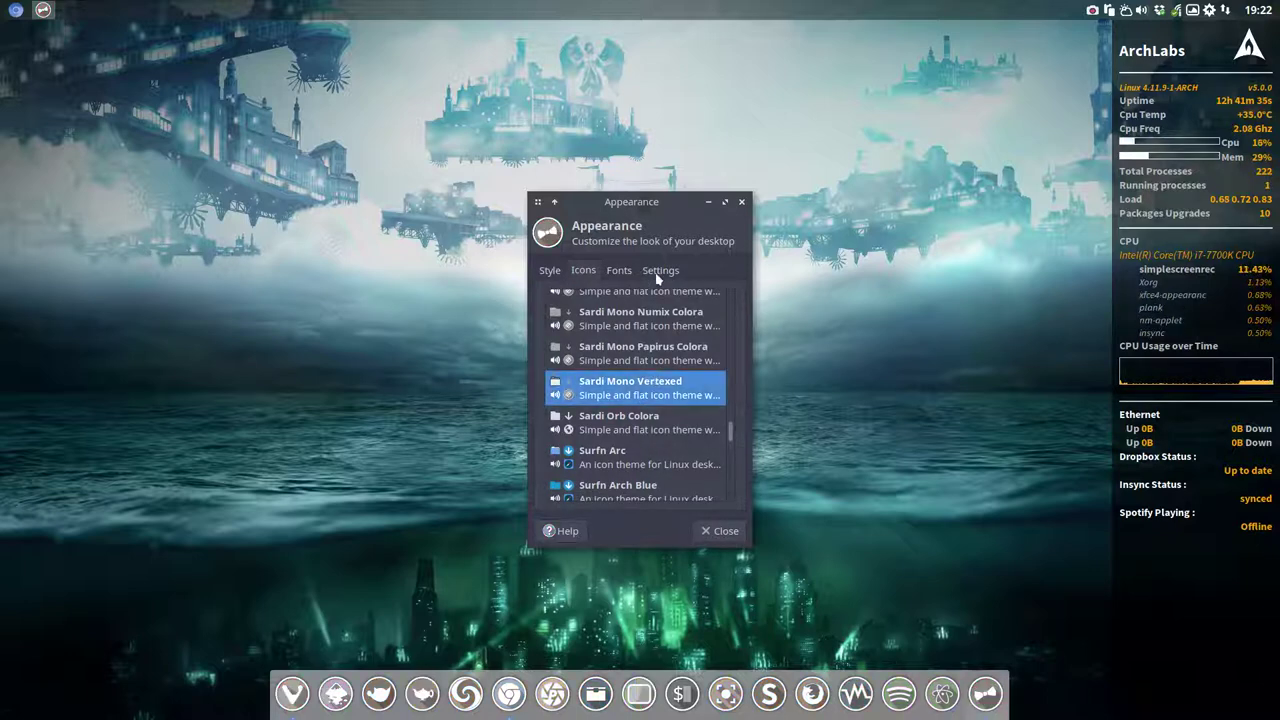
left_click_drag(668, 207, 930, 118)
Launch the file manager from the desktop menu, then reposition and resize its window
right_click(216, 24)
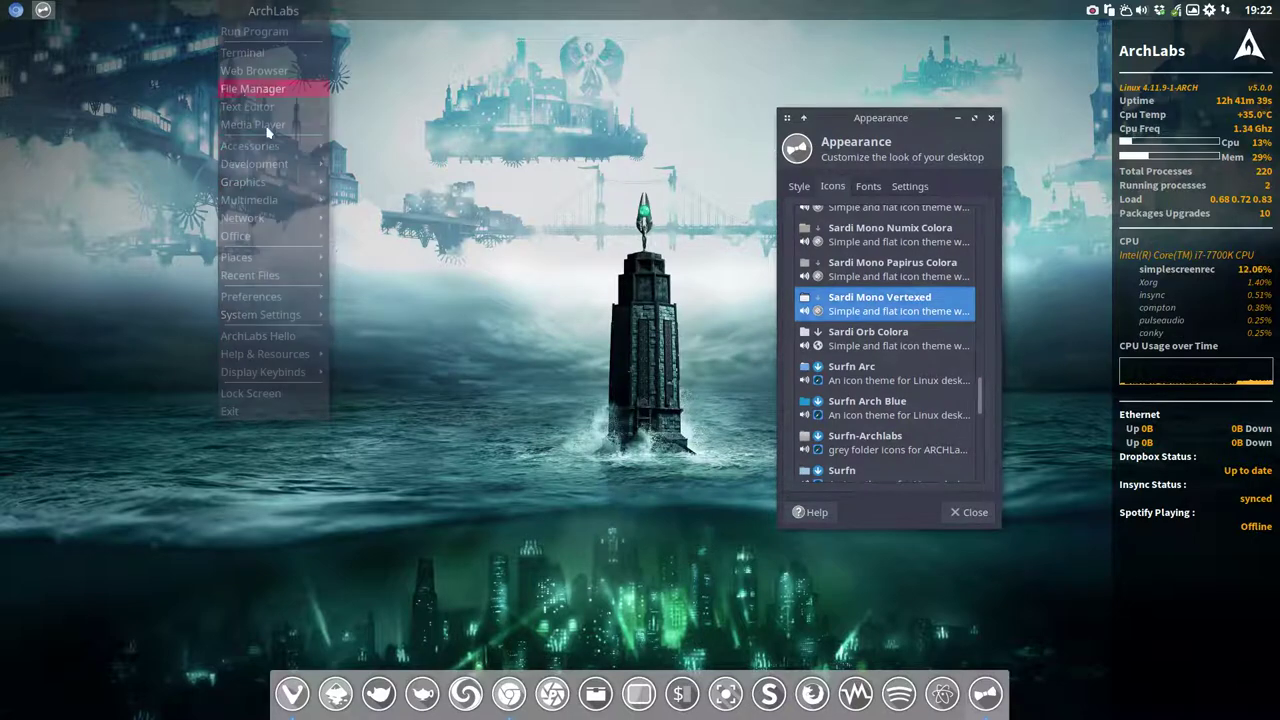
left_click(260, 86)
left_click_drag(336, 30, 440, 205)
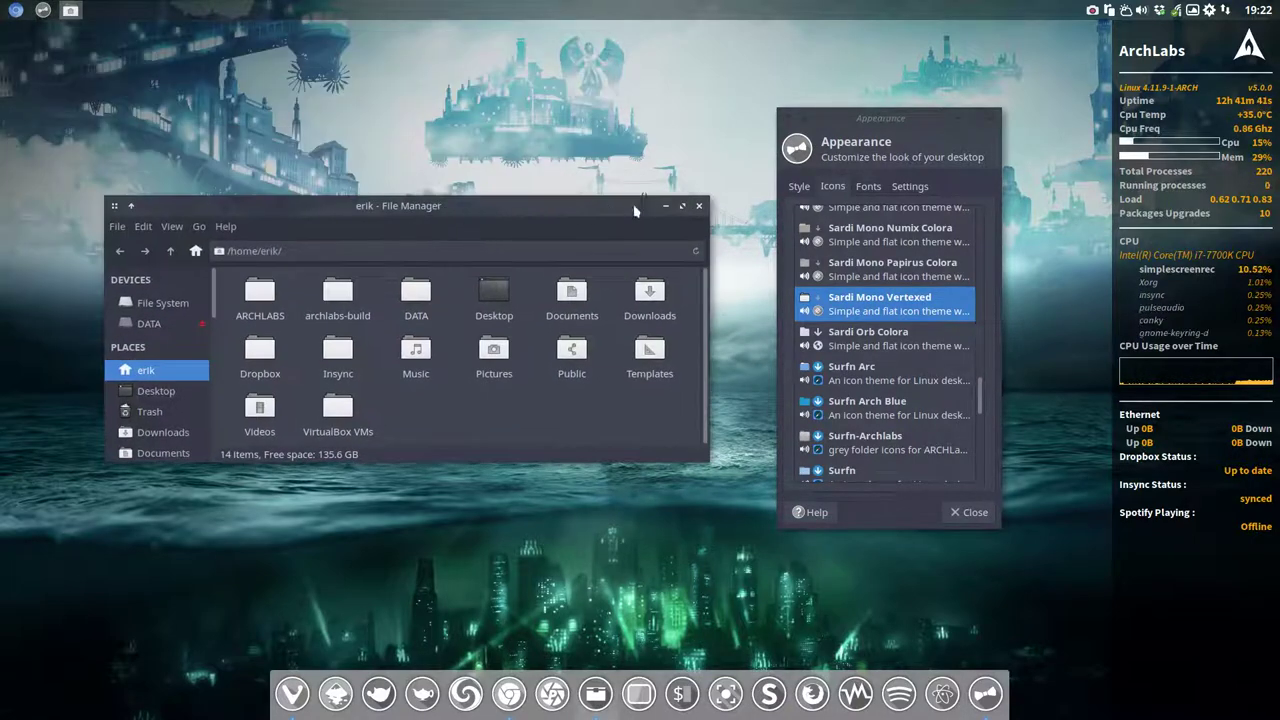
left_click_drag(704, 202, 630, 102)
left_click_drag(485, 110, 438, 195)
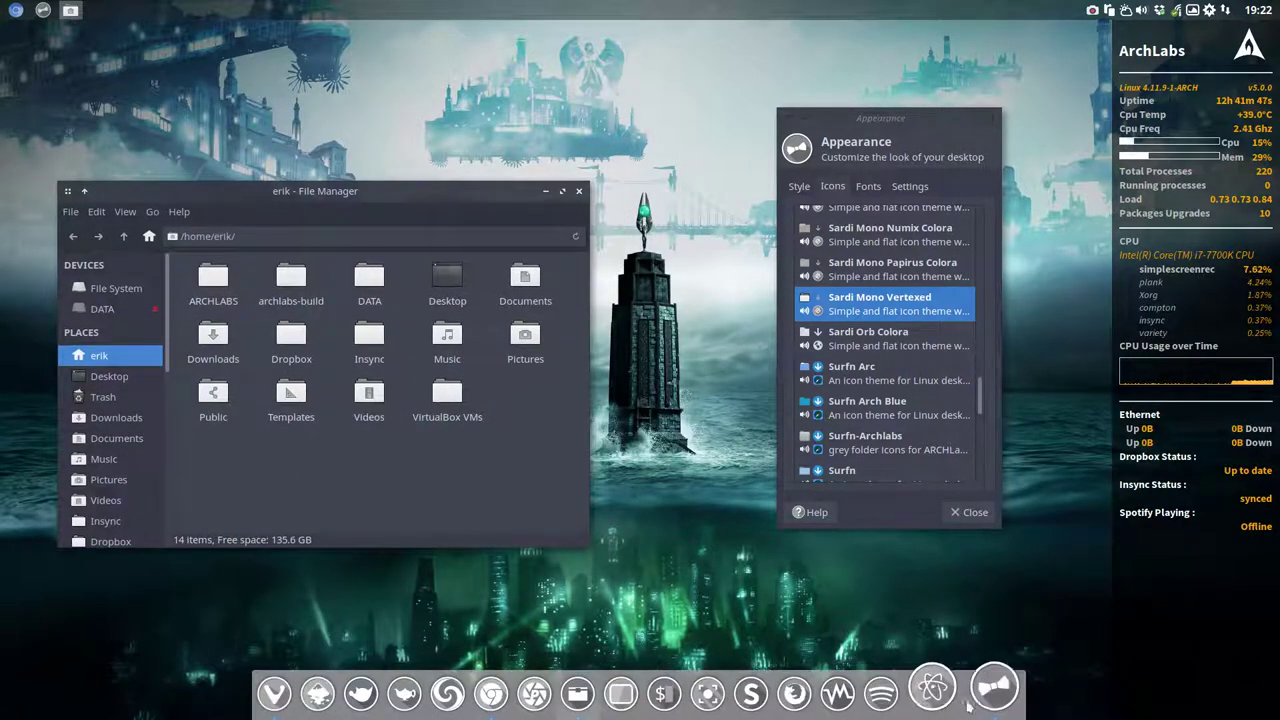
Apply the plain Sardi icon theme, check the desktop, then close the file manager
scroll(911, 359, "up", 5)
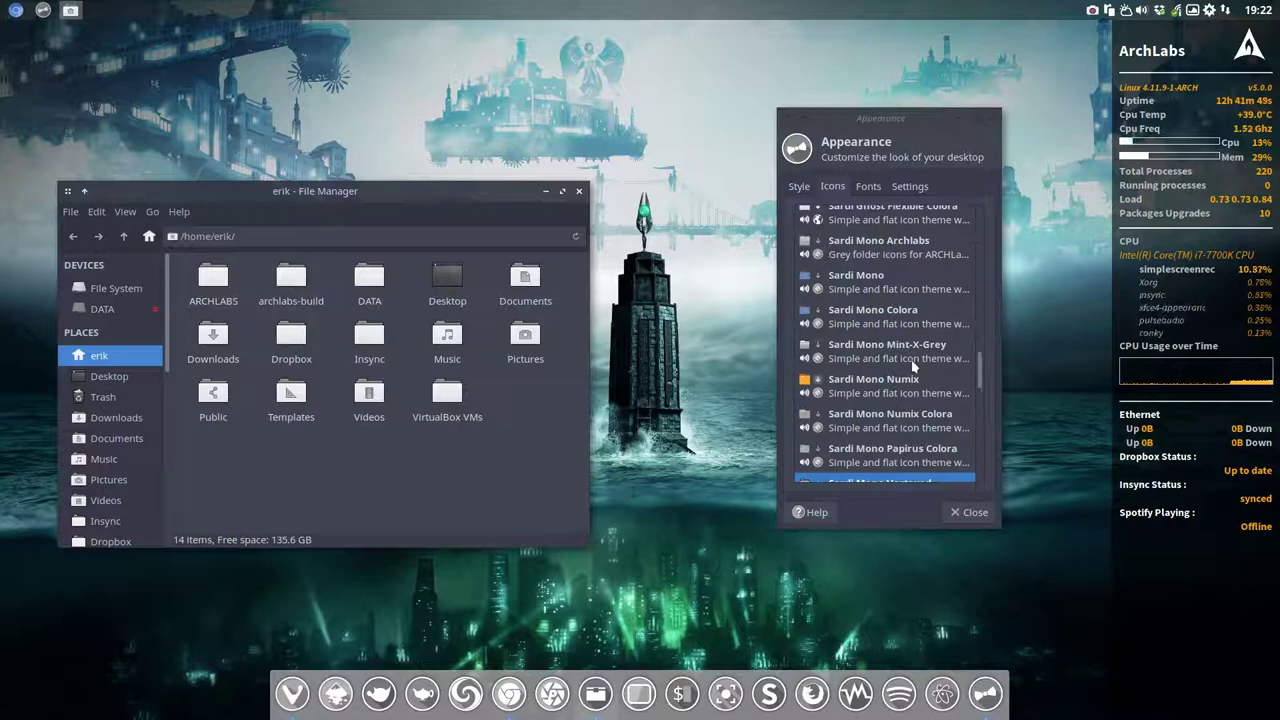
scroll(913, 367, "up", 6)
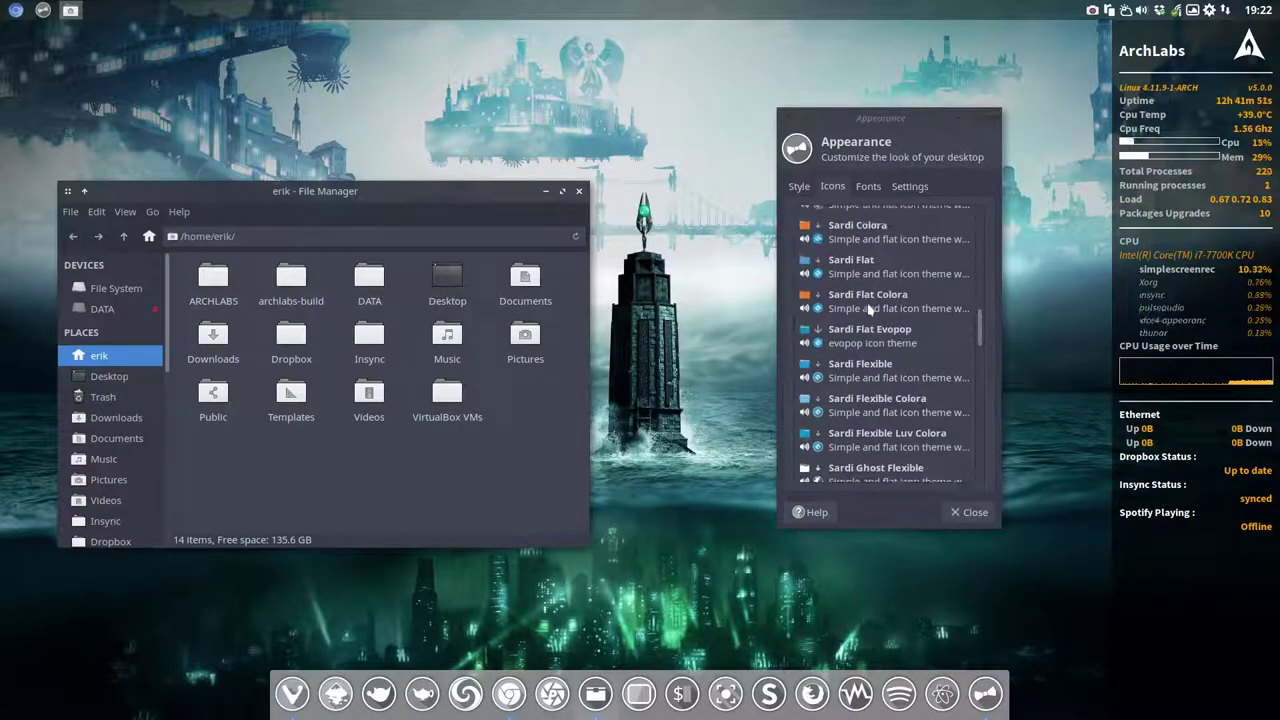
left_click(846, 268)
key("super+d")
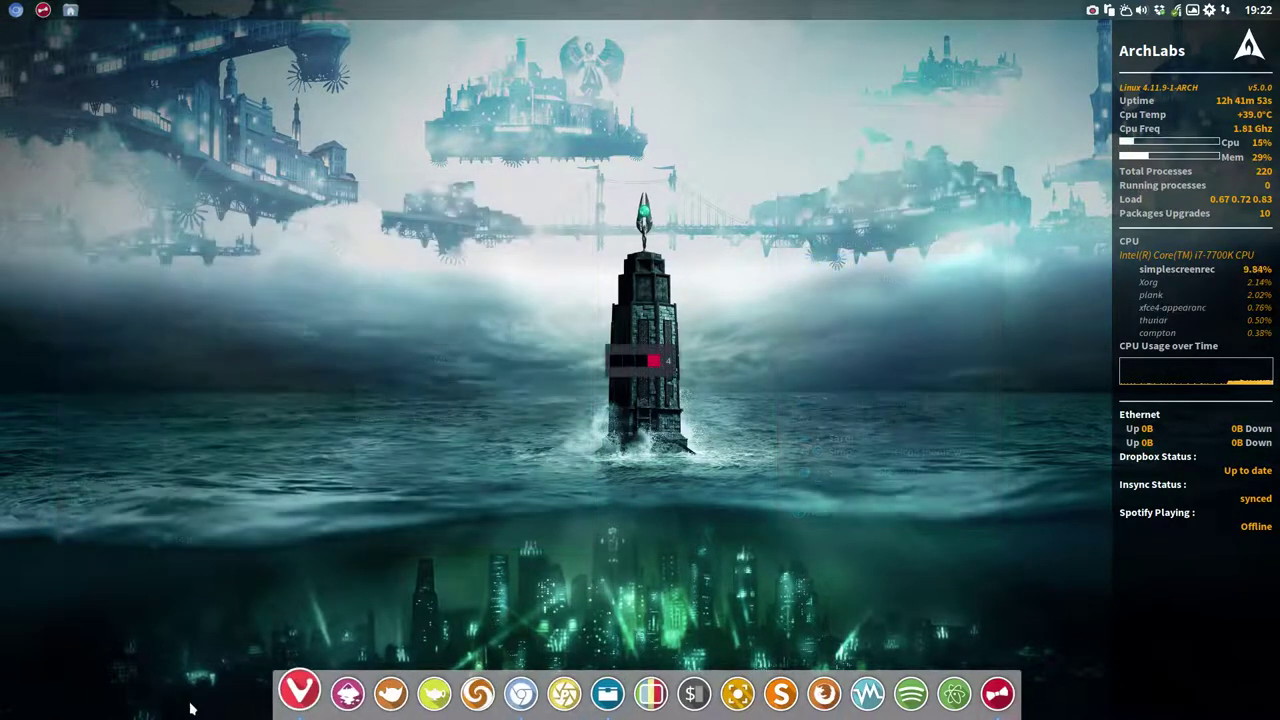
key("super+d")
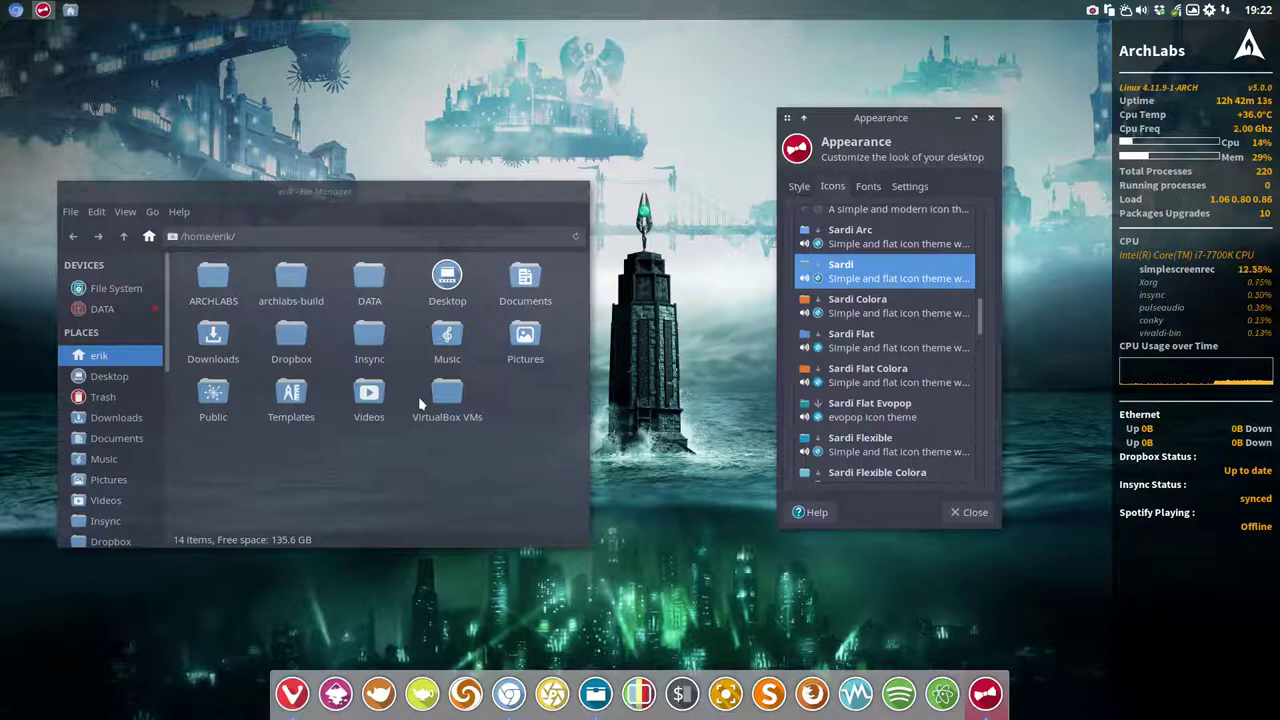
left_click(579, 196)
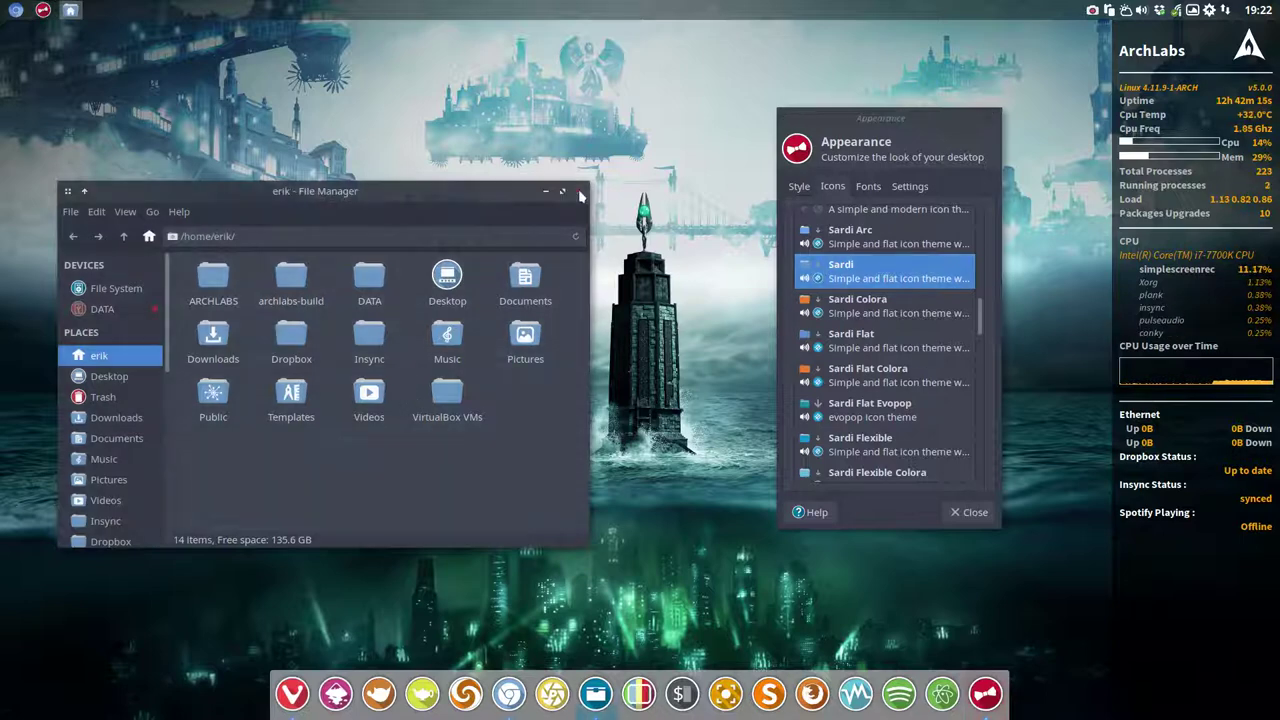
left_click(579, 193)
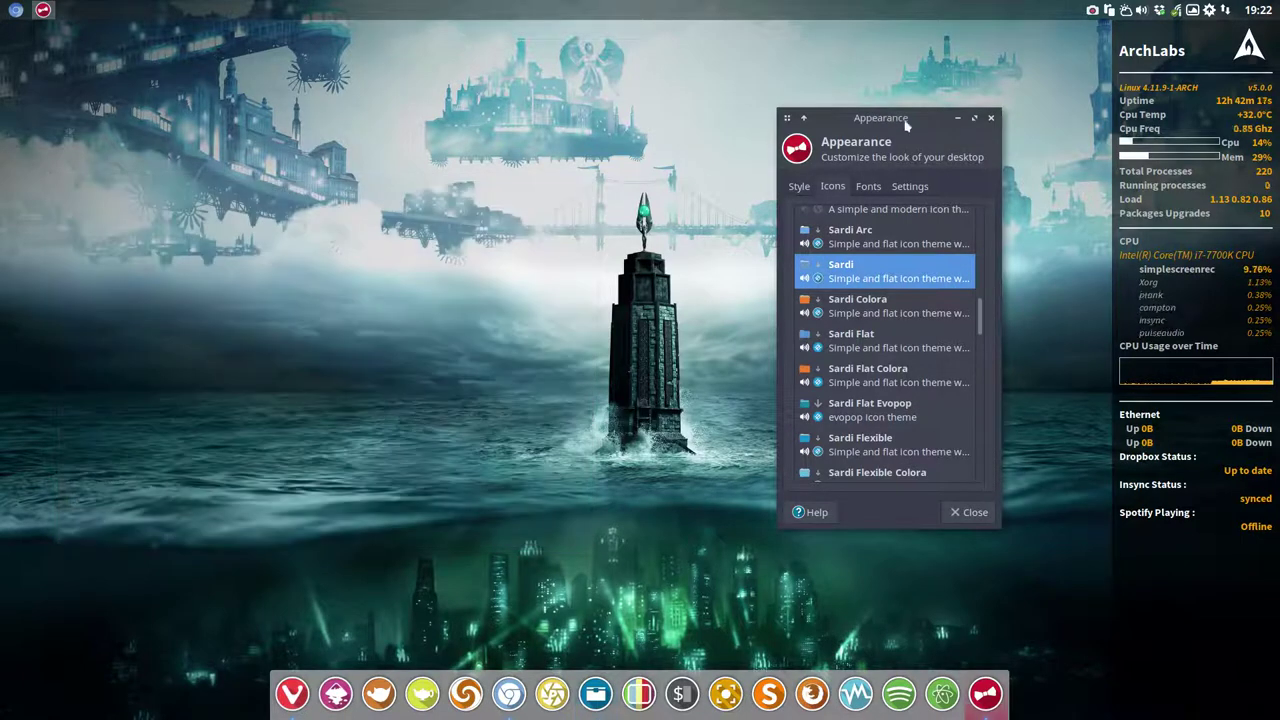
left_click_drag(921, 120, 957, 124)
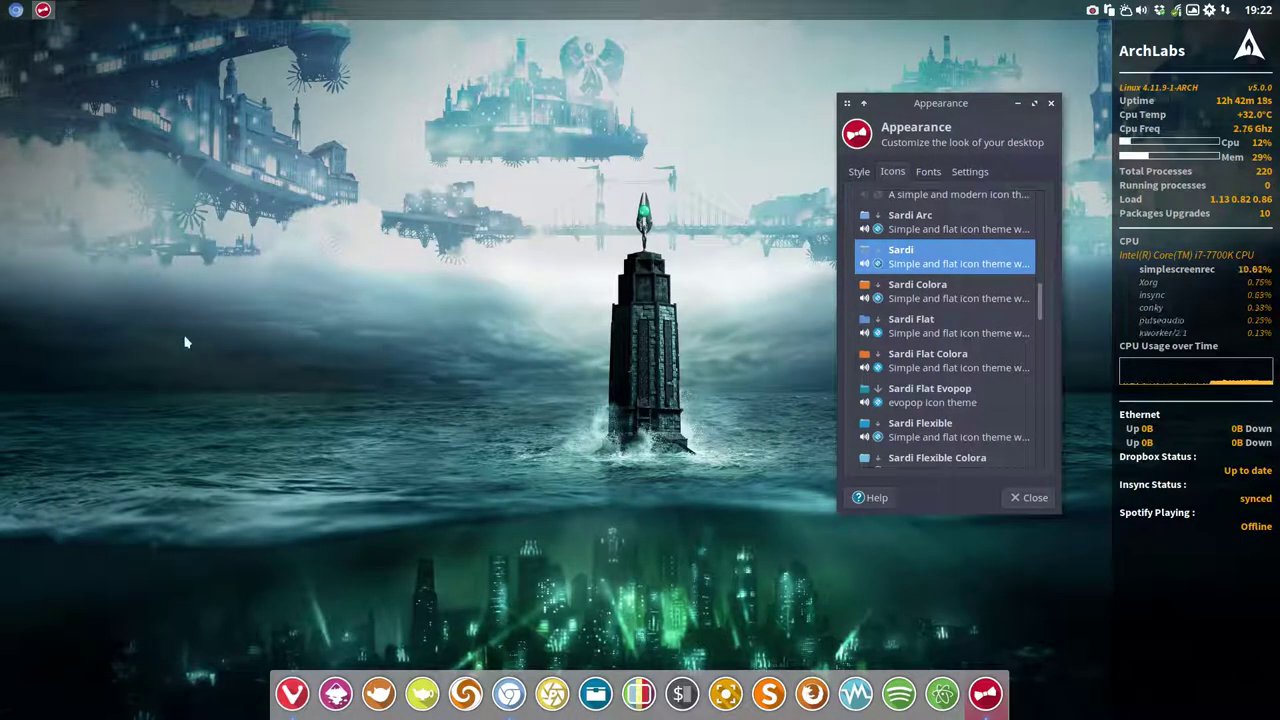
Open a new terminal and run 'packer sardi mixing' to search the AUR
right_click(235, 306)
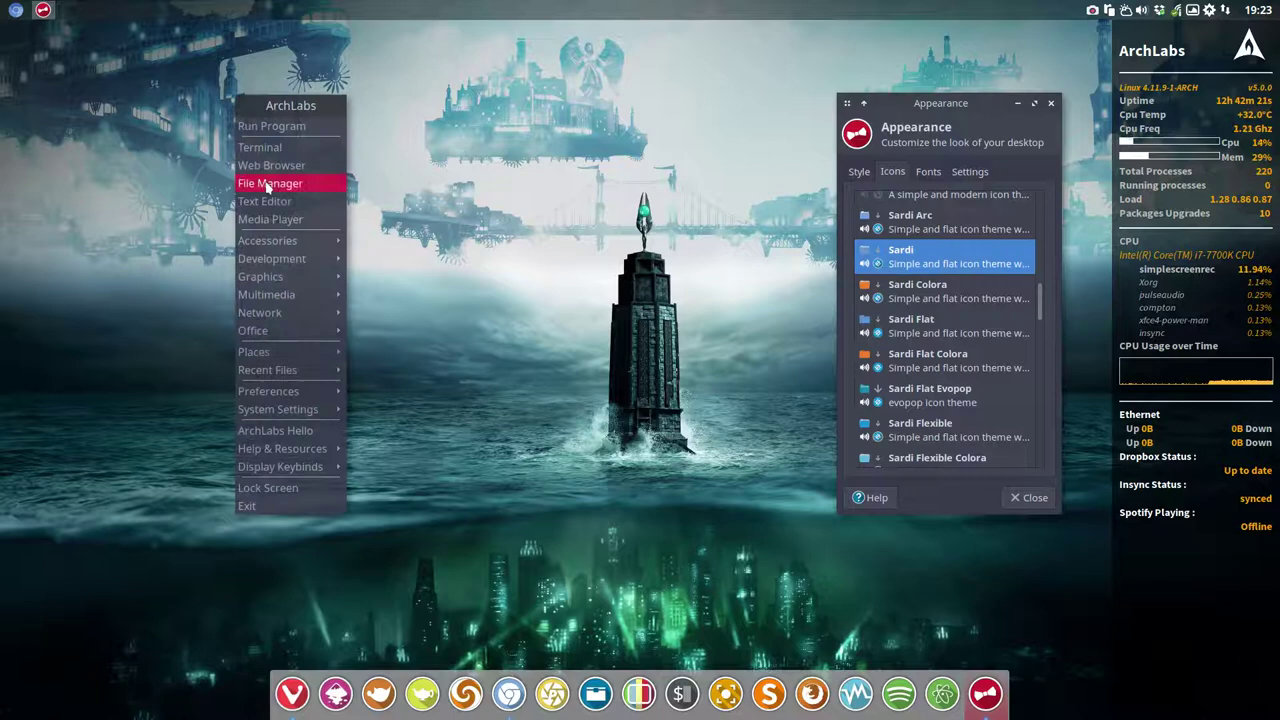
left_click(278, 148)
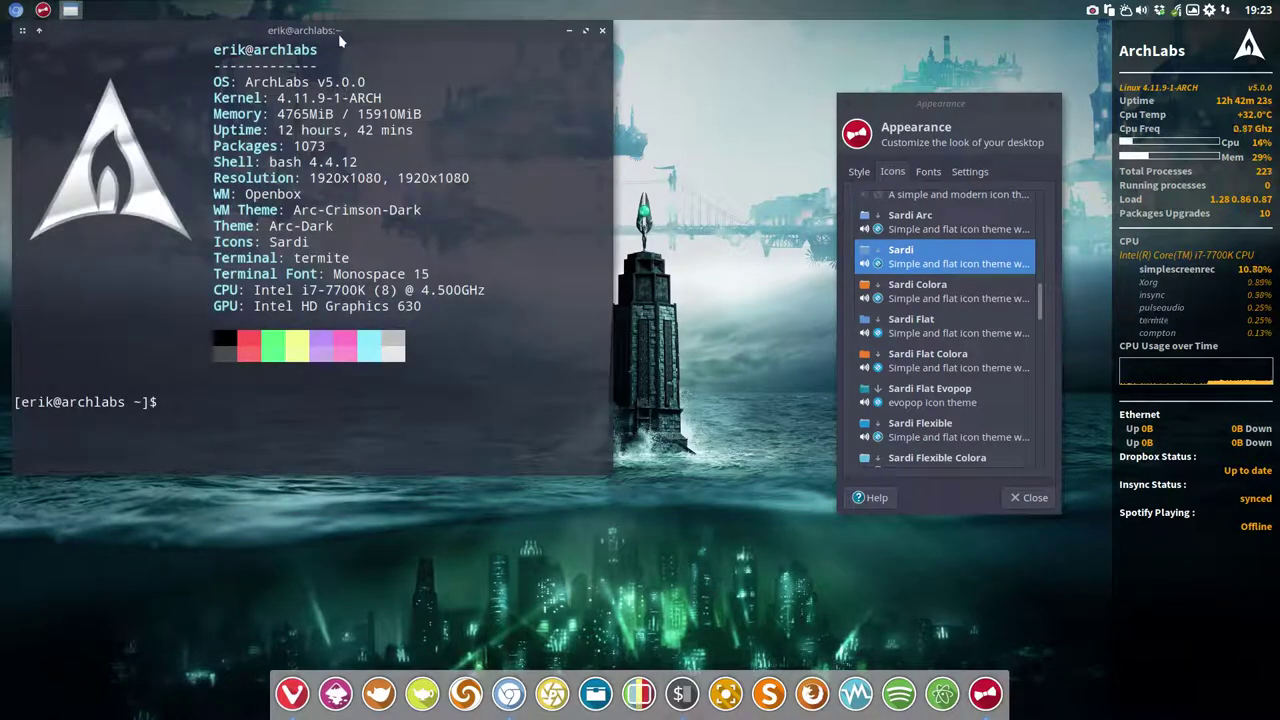
left_click_drag(338, 26, 386, 108)
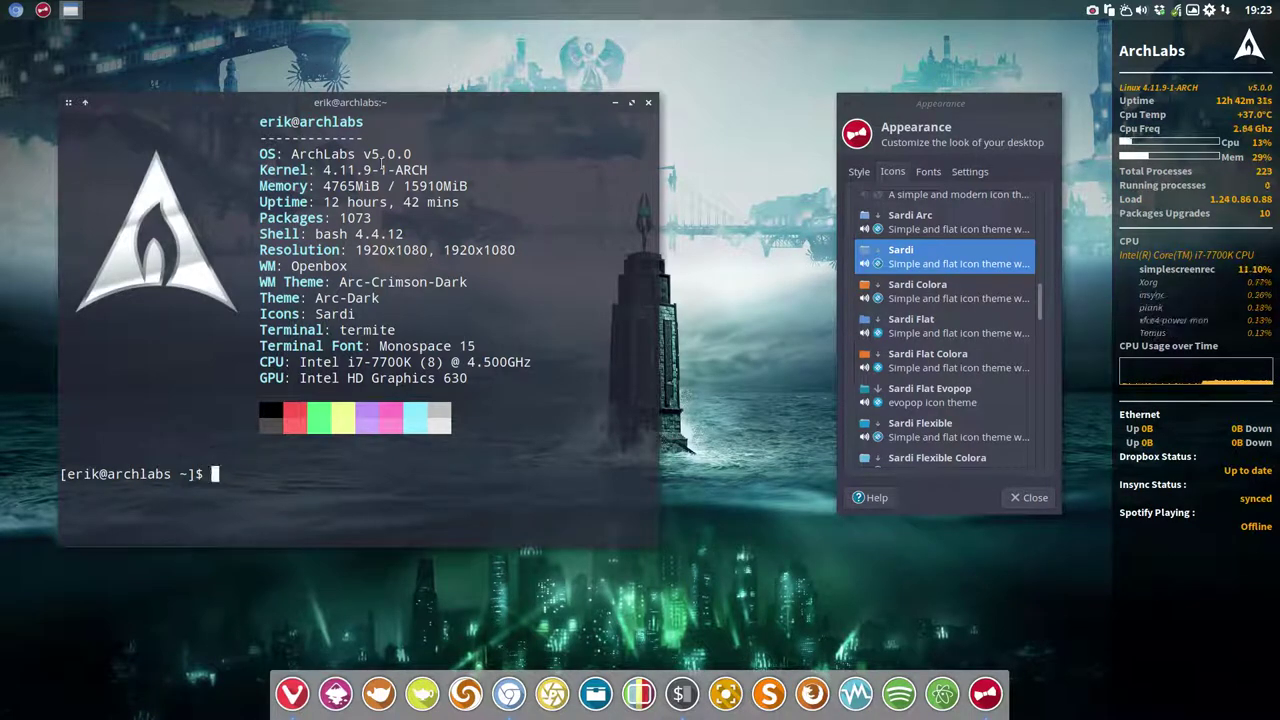
type("pac")
key("BackSpace")
key("BackSpace")
type("acker ")
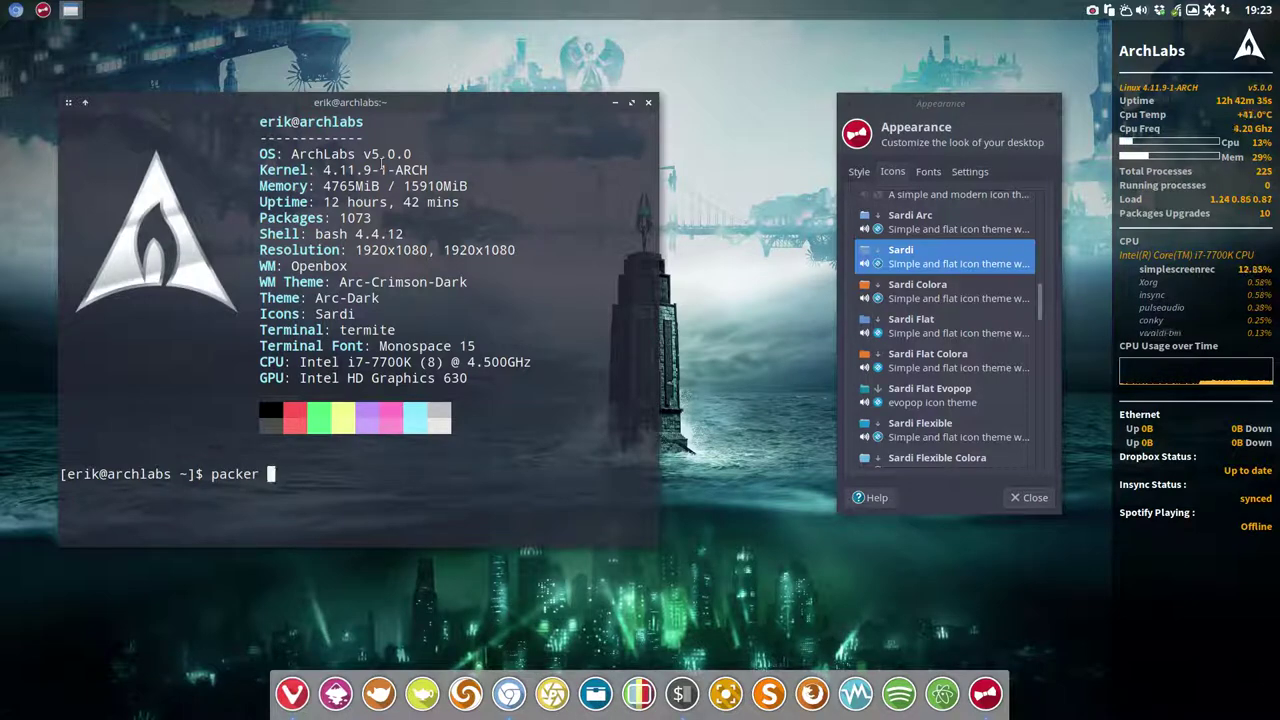
type("sardi min")
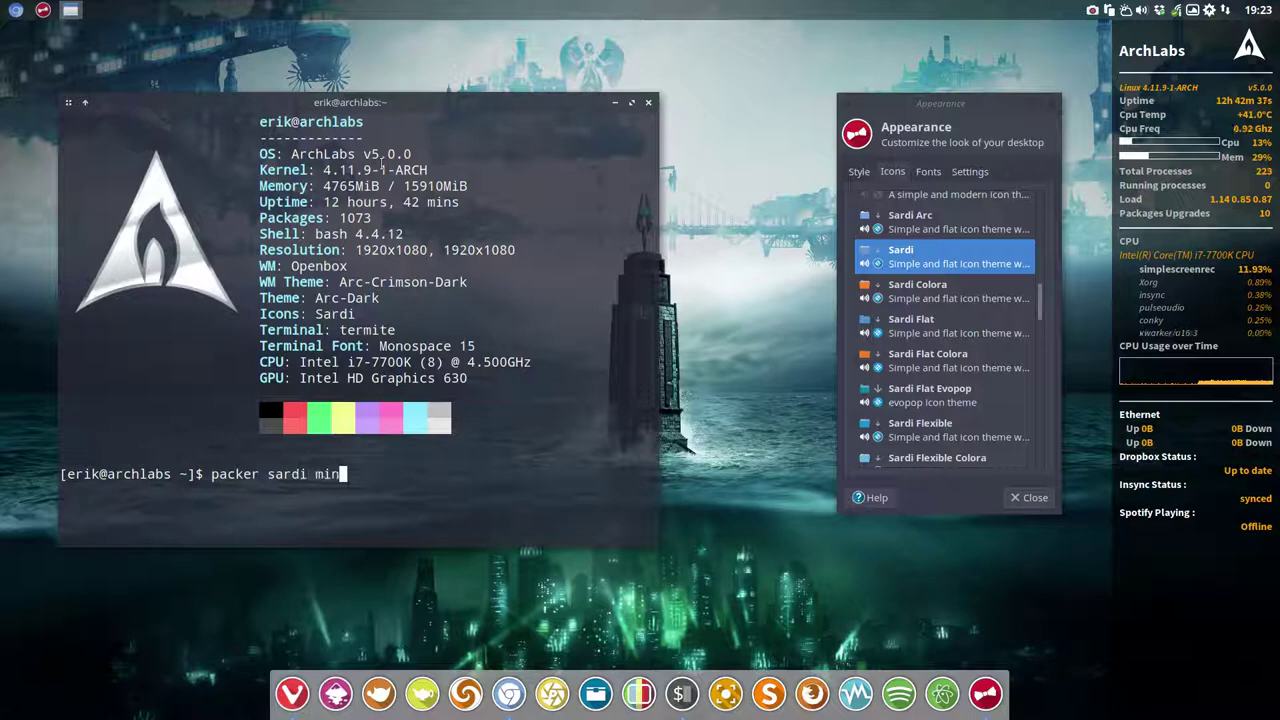
key("BackSpace")
type("xing")
key("Return")
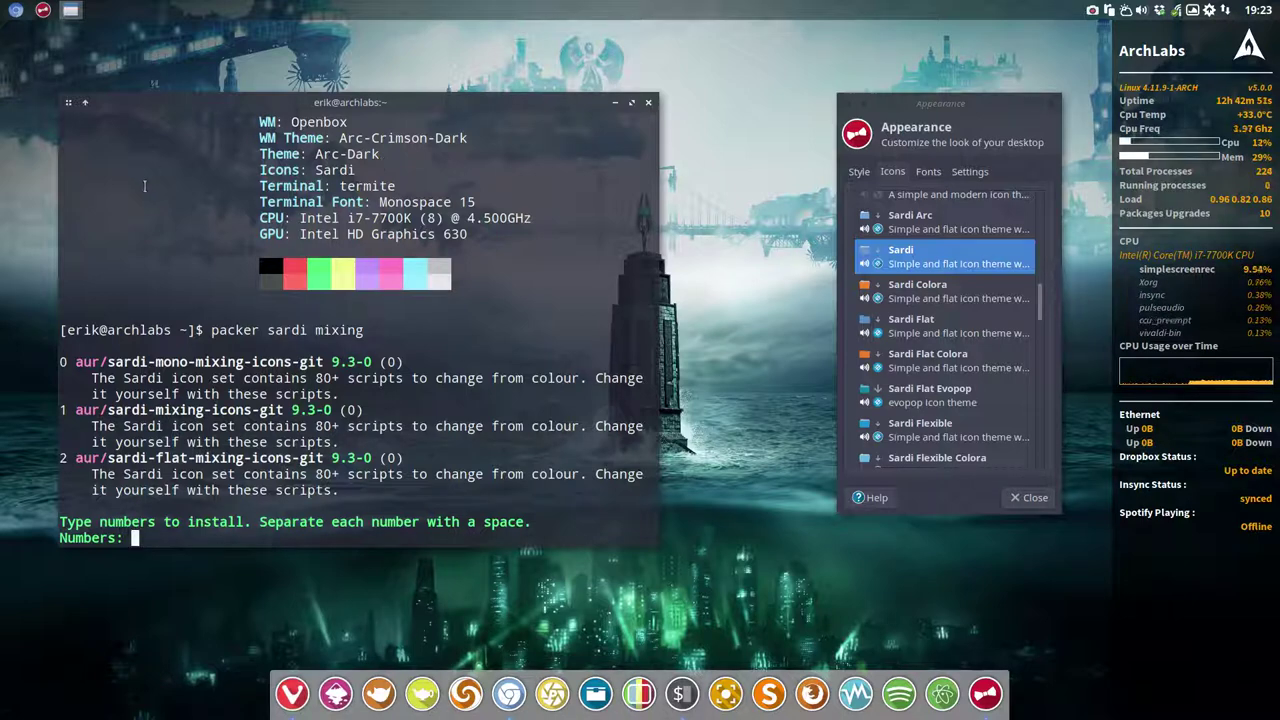
Install result 1, sardi-mixing-icons-git, answering y, n, the sudo password, then y
left_click_drag(101, 410, 251, 411)
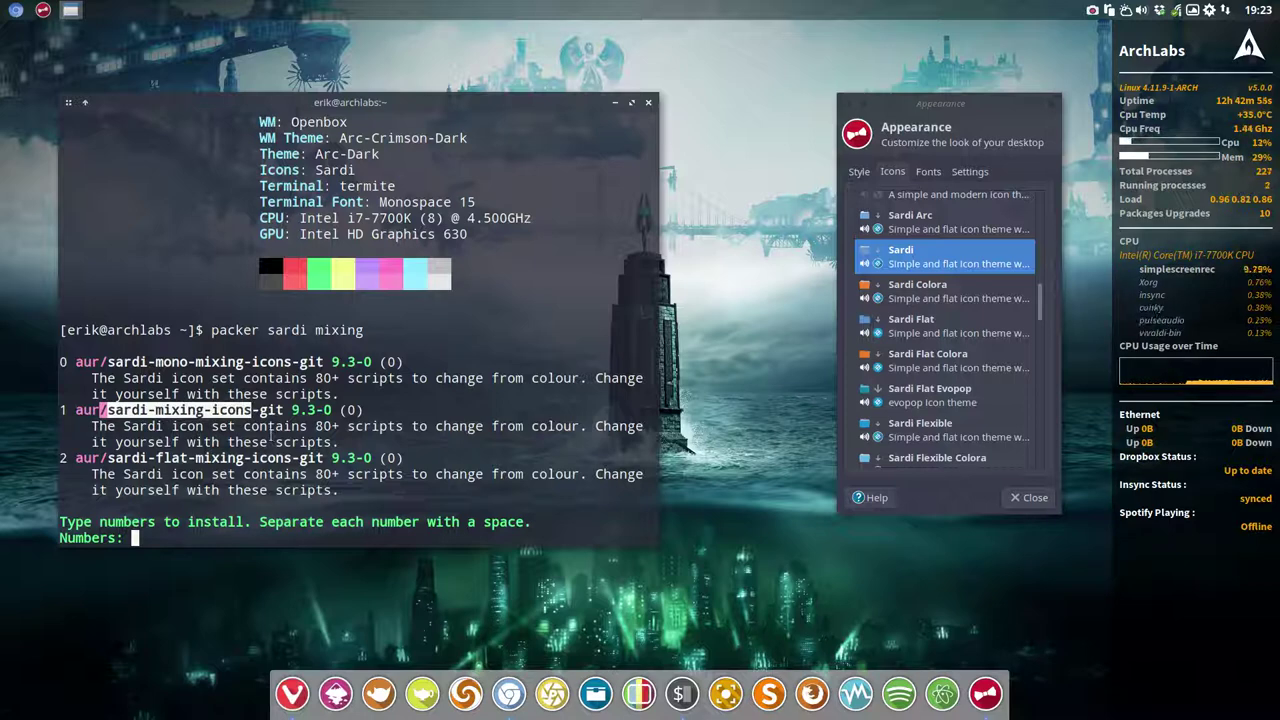
type("1")
key("Return")
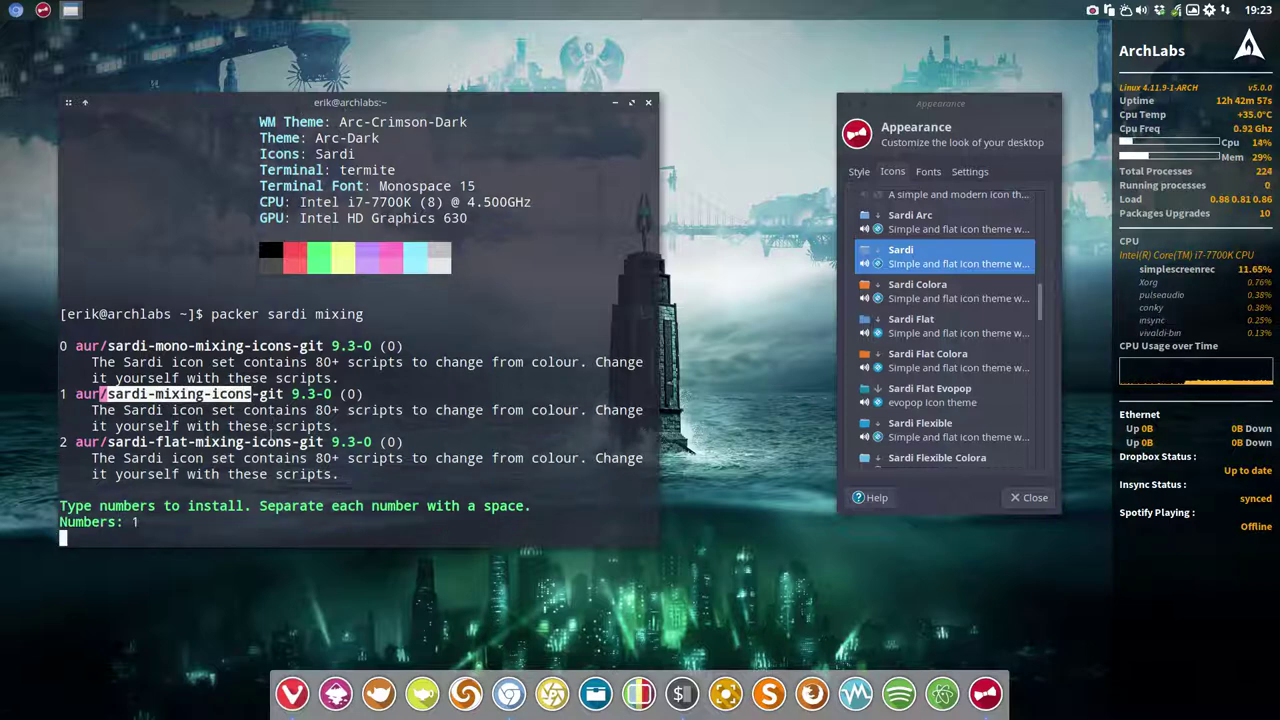
type("y")
key("Return")
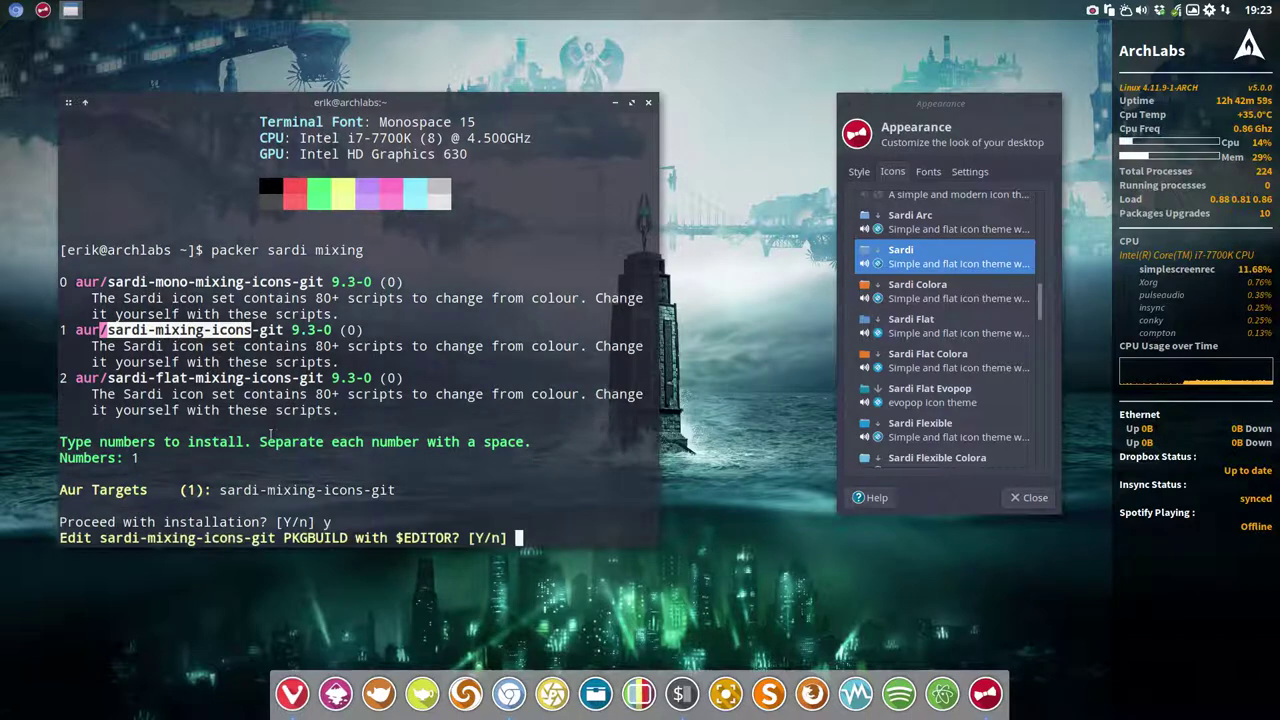
type("n")
key("Return")
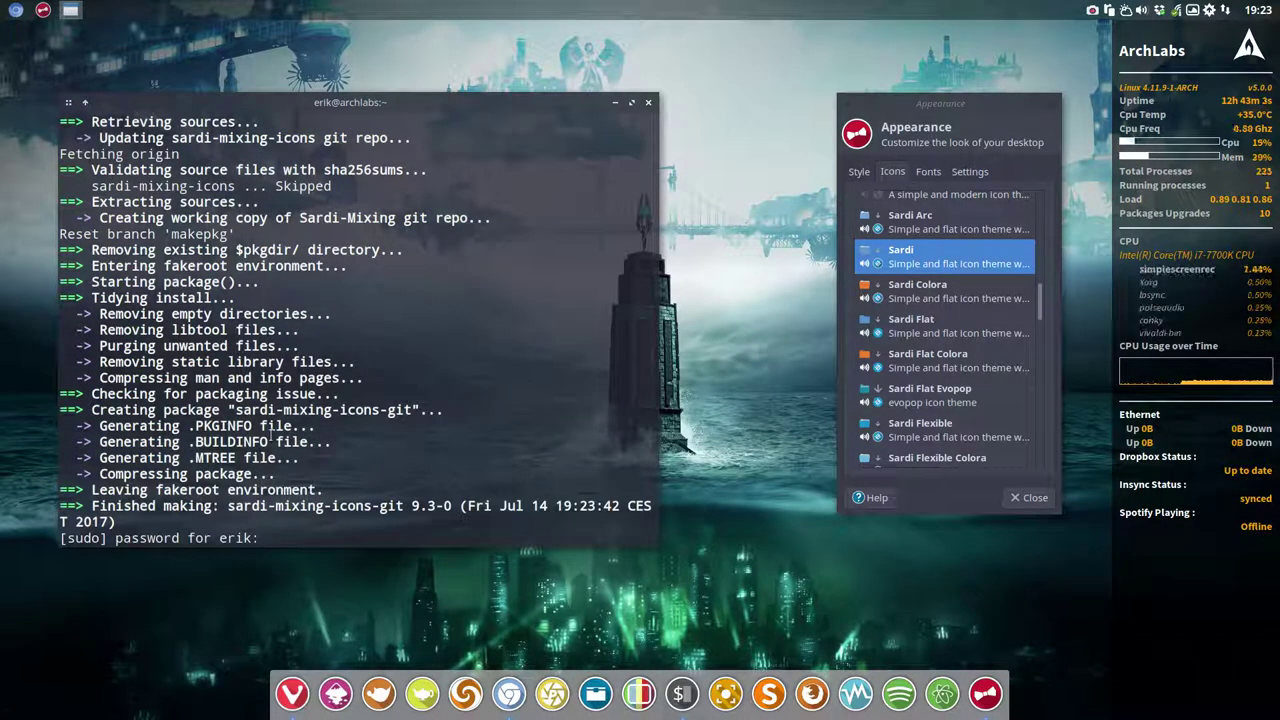
key("Return")
type("y")
key("Return")
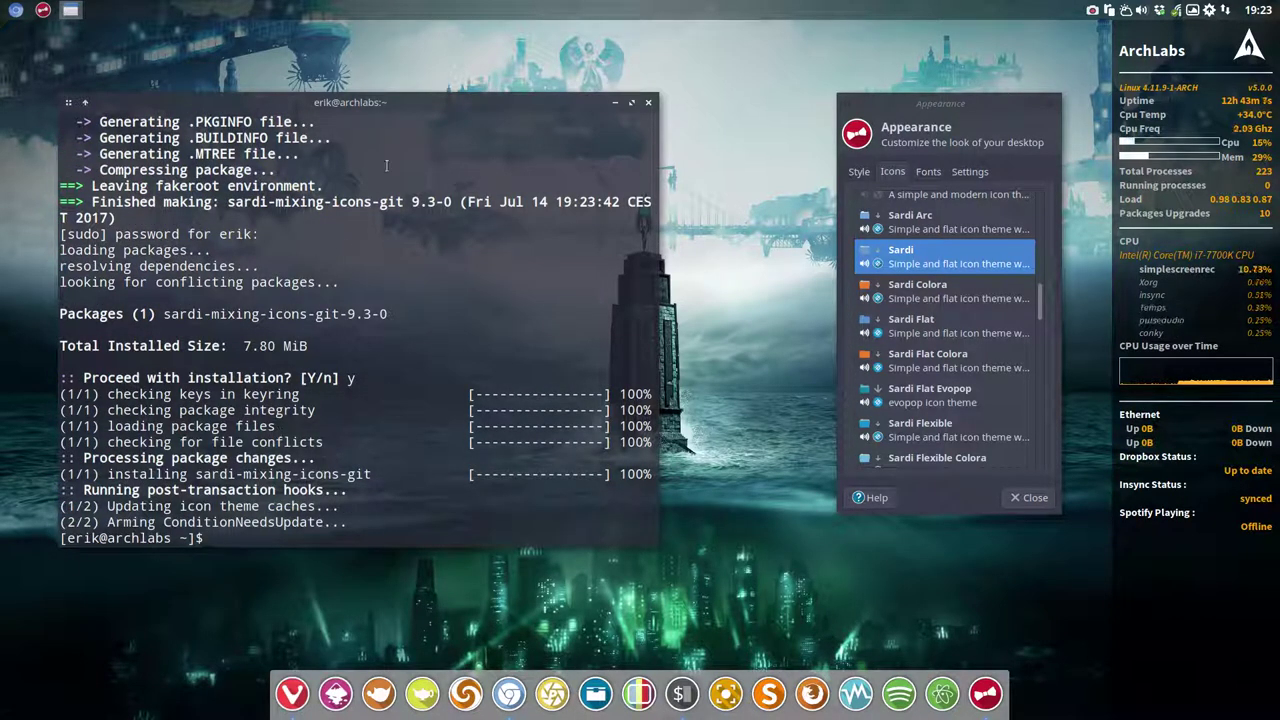
Close the terminal and reopen Xfce4 Appearance at the top right on its icon list
left_click(648, 102)
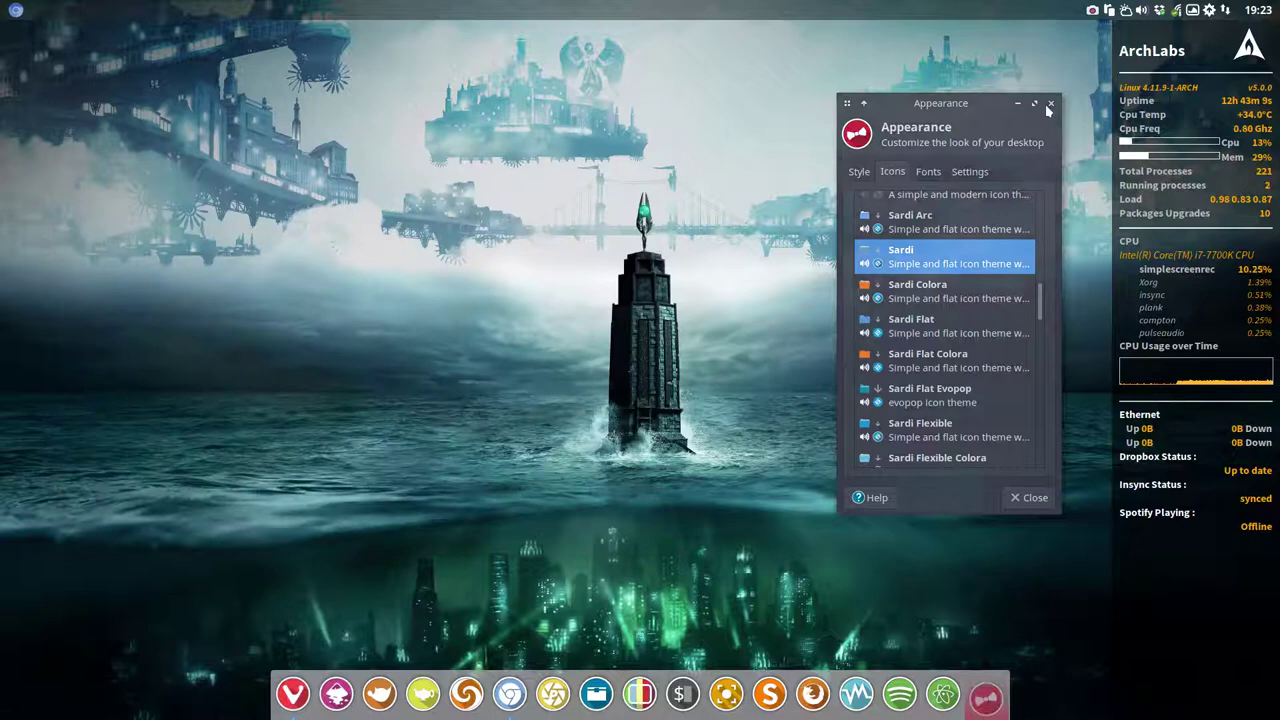
left_click(1051, 103)
right_click(899, 183)
mouse_move(950, 297)
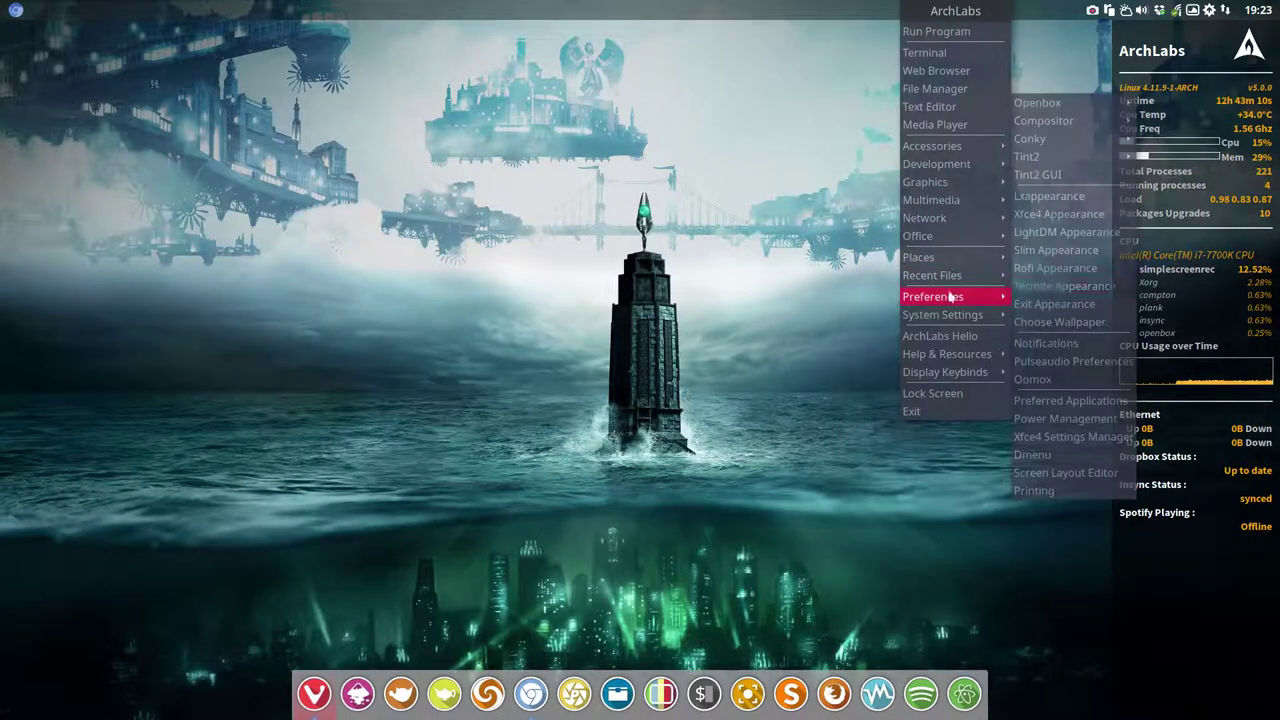
left_click(1056, 214)
left_click_drag(675, 215, 1057, 38)
left_click(904, 186)
Open a file manager on the home folder and arrange it below the Appearance window
right_click(64, 128)
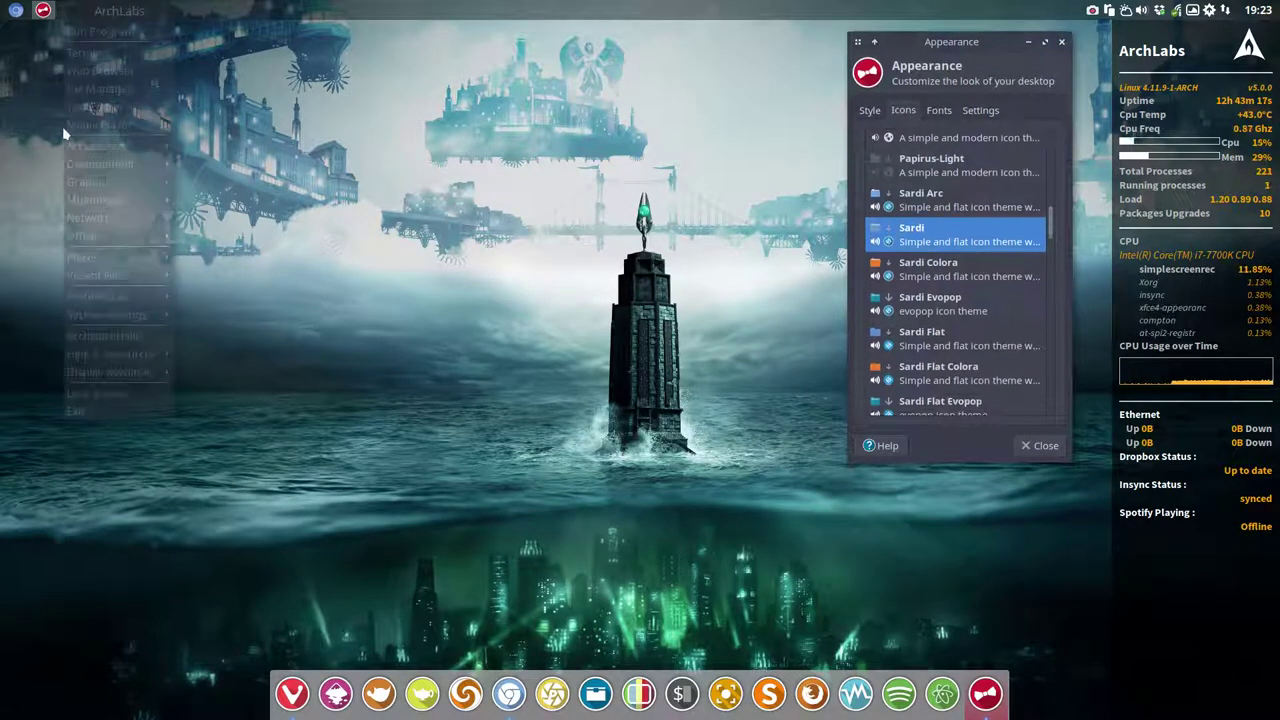
left_click(112, 92)
left_click_drag(273, 40, 996, 343)
left_click(998, 41)
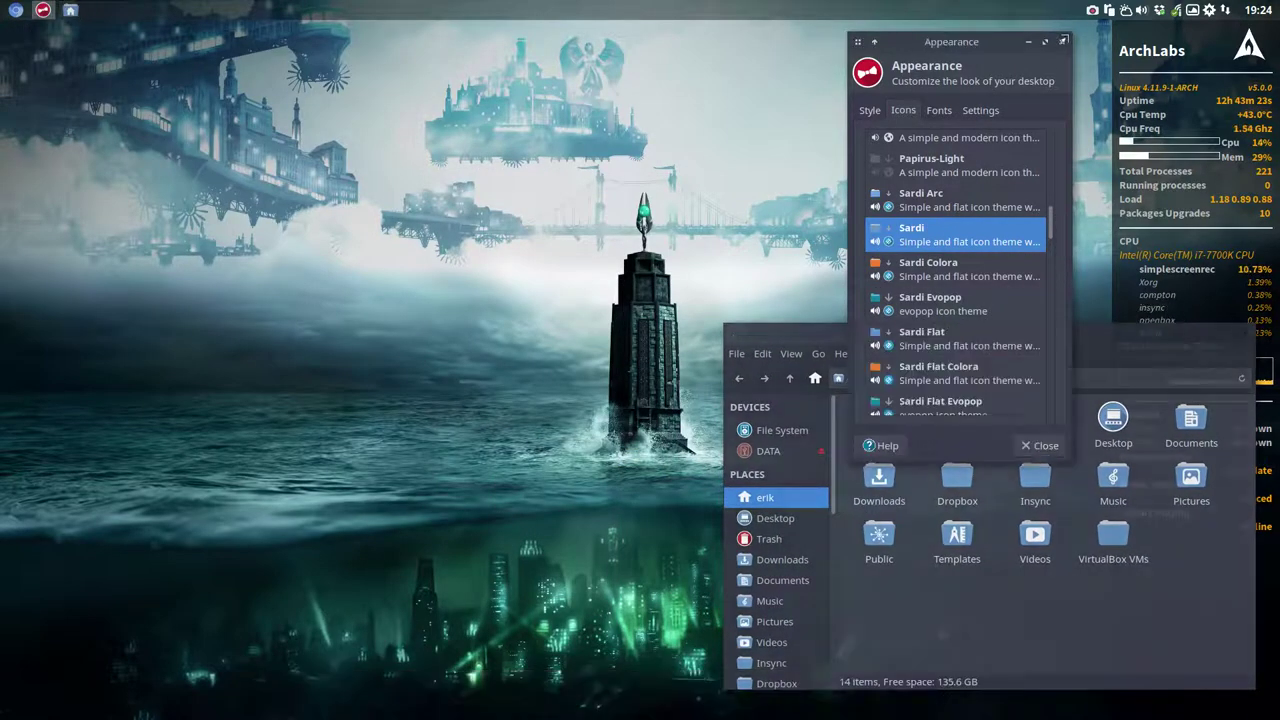
left_click_drag(998, 41, 980, 32)
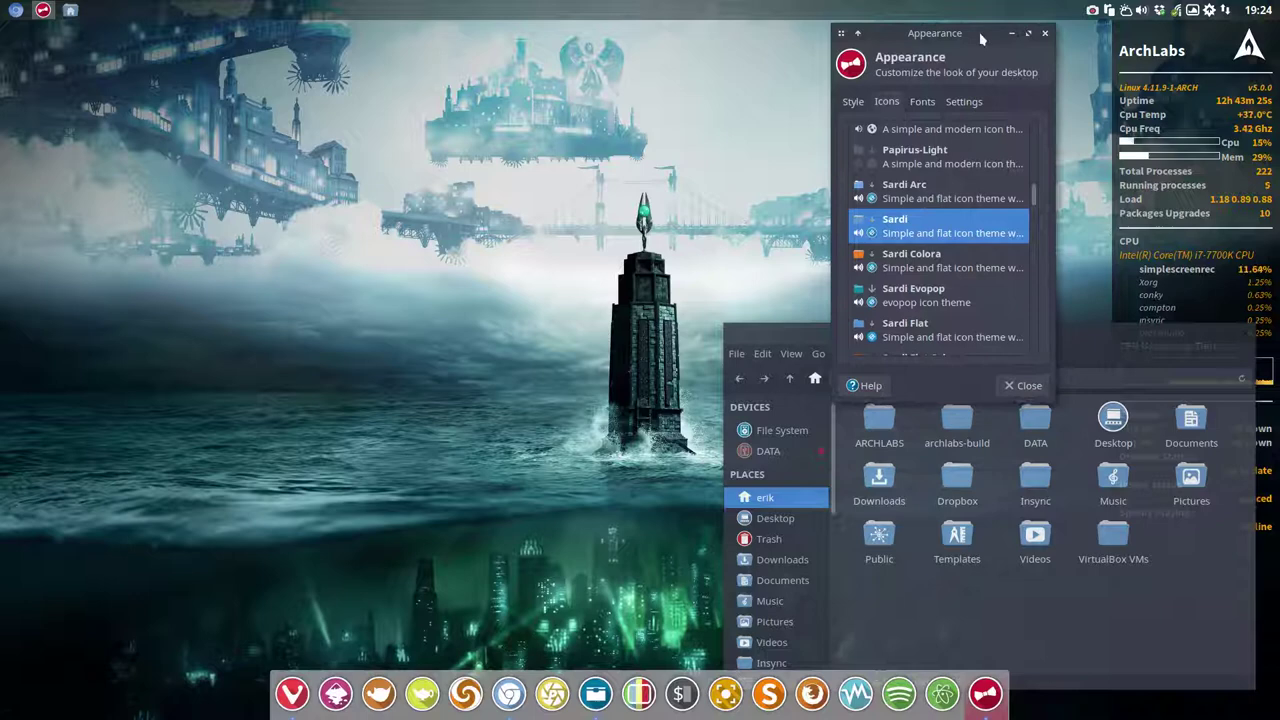
left_click_drag(1042, 400, 1042, 377)
left_click_drag(1099, 329, 1123, 389)
left_click_drag(1250, 398, 1162, 382)
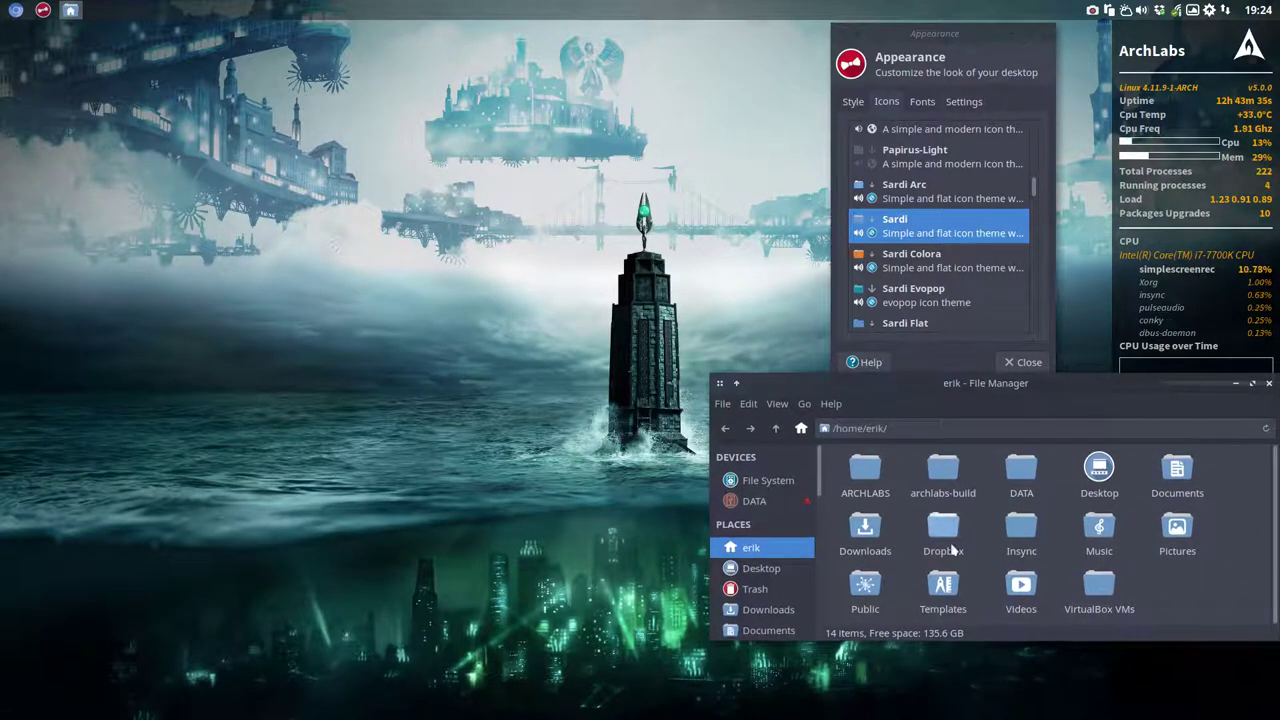
Open the Sardi-Mixing GitHub repository in Chrome and scroll to its theme folders
left_click(15, 10)
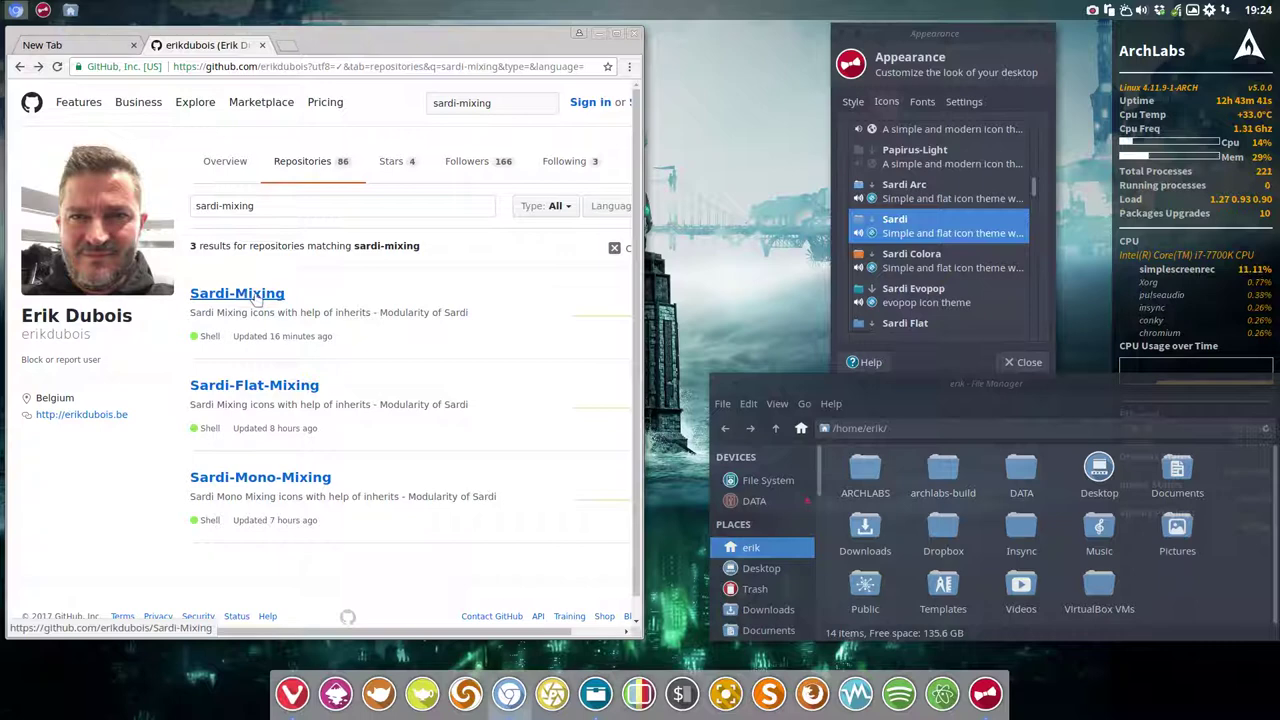
left_click(257, 296)
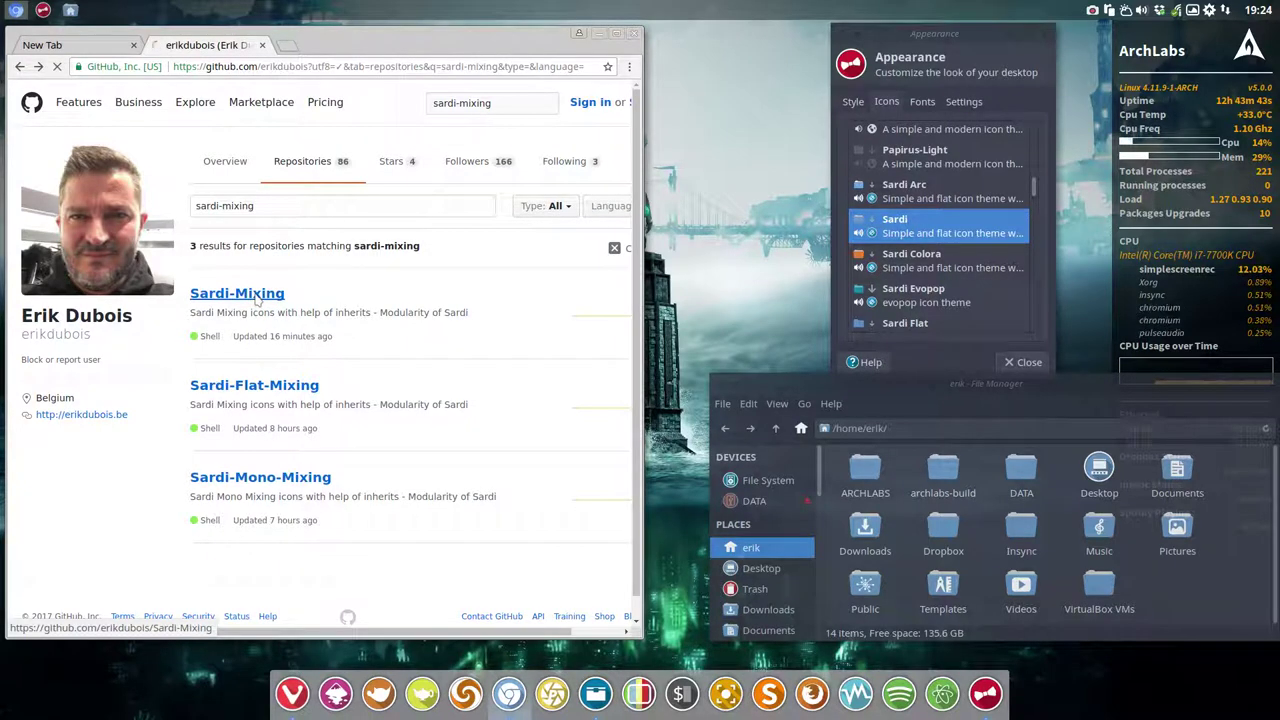
scroll(232, 368, "down", 3)
scroll(232, 368, "down", 1)
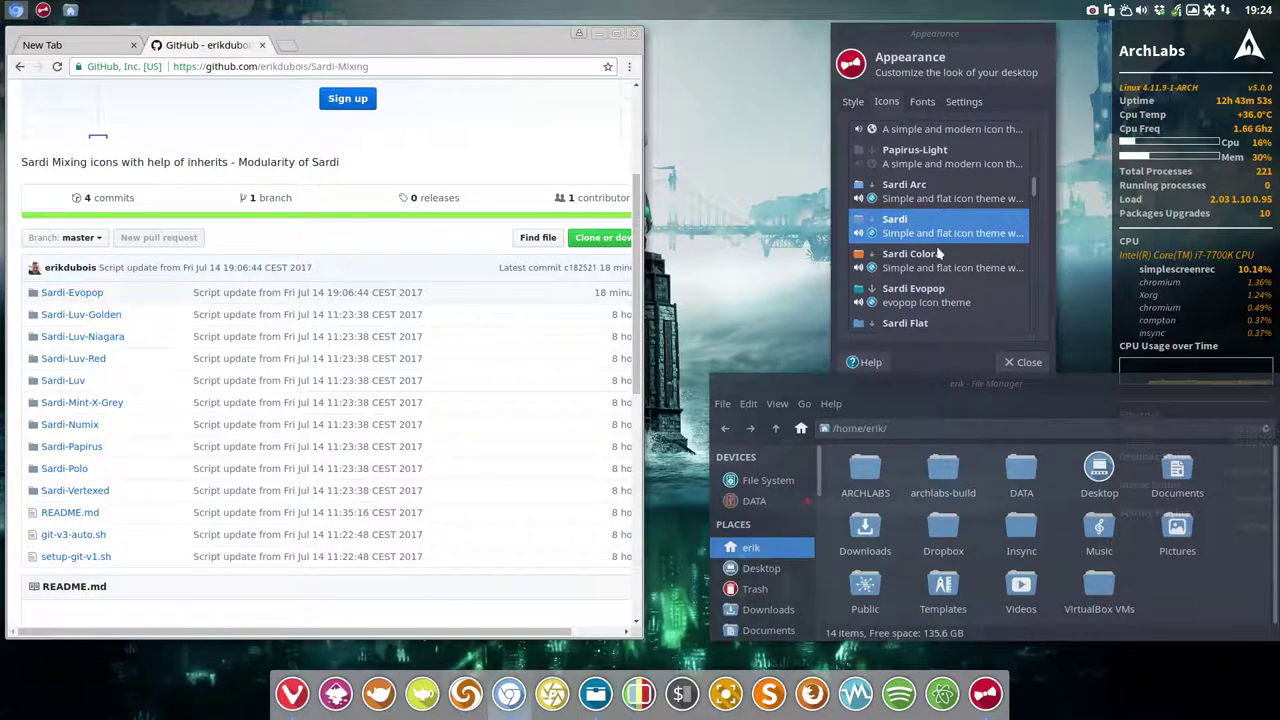
Try Sardi Evopop and Sardi Luv Golden, widening Appearance to read the theme descriptions
left_click(928, 296)
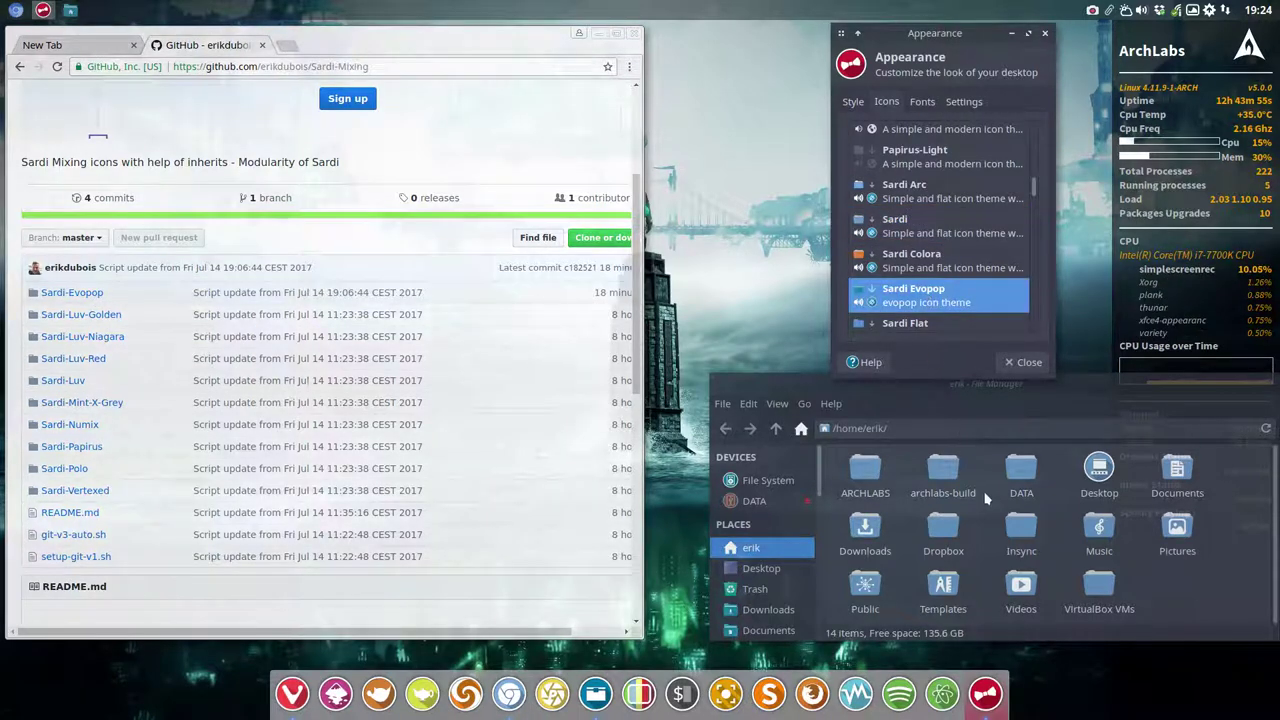
left_click_drag(833, 387, 796, 388)
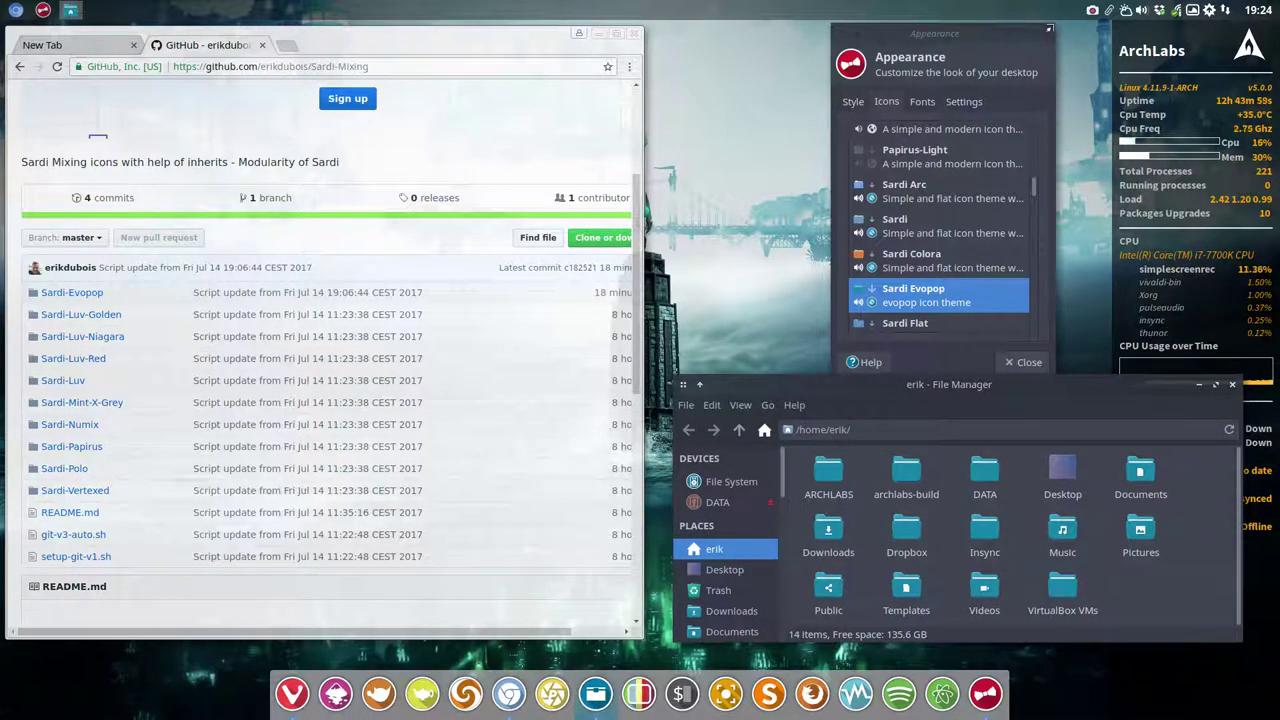
left_click_drag(1059, 21, 1089, 21)
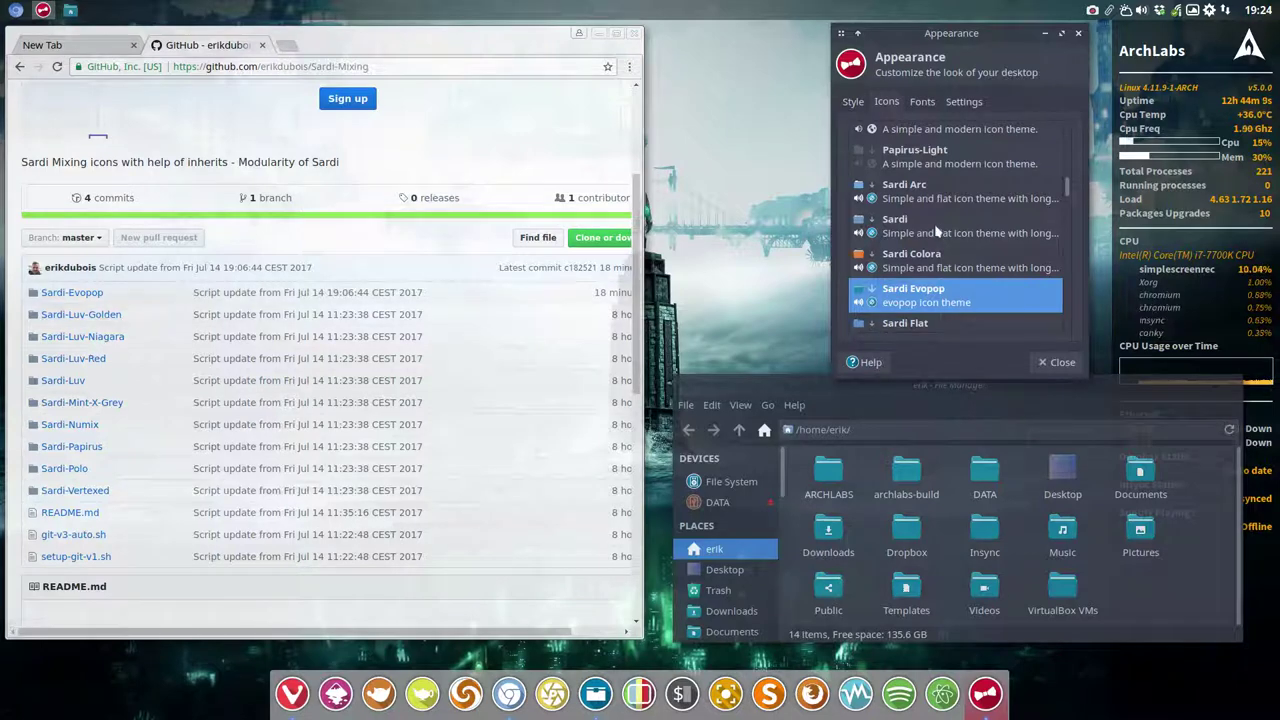
scroll(943, 232, "down", 2)
scroll(943, 232, "down", 5)
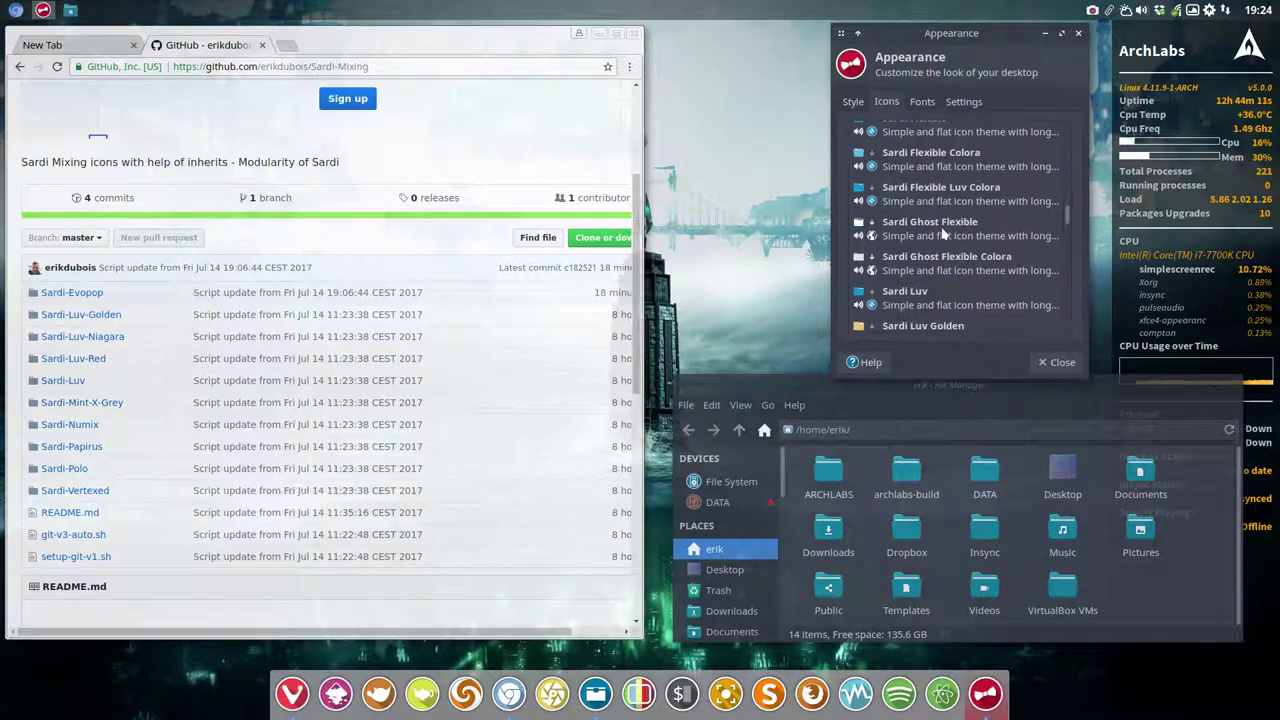
left_click(926, 240)
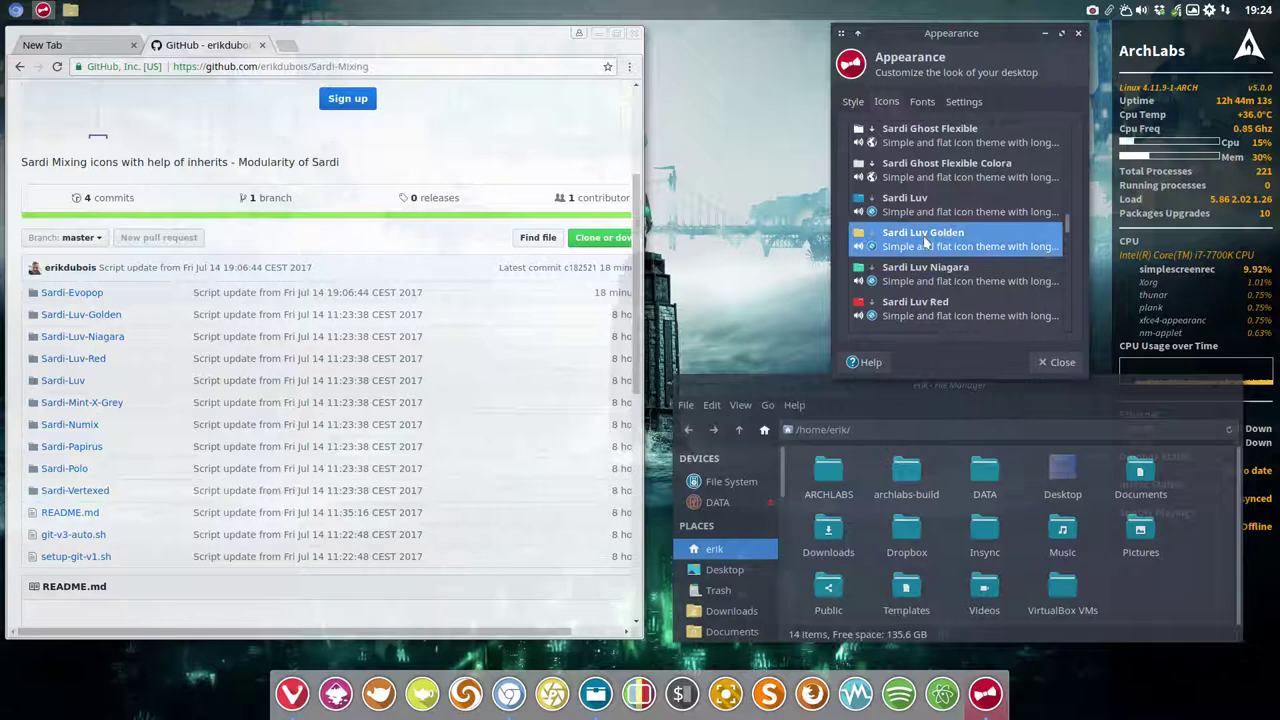
left_click(938, 478)
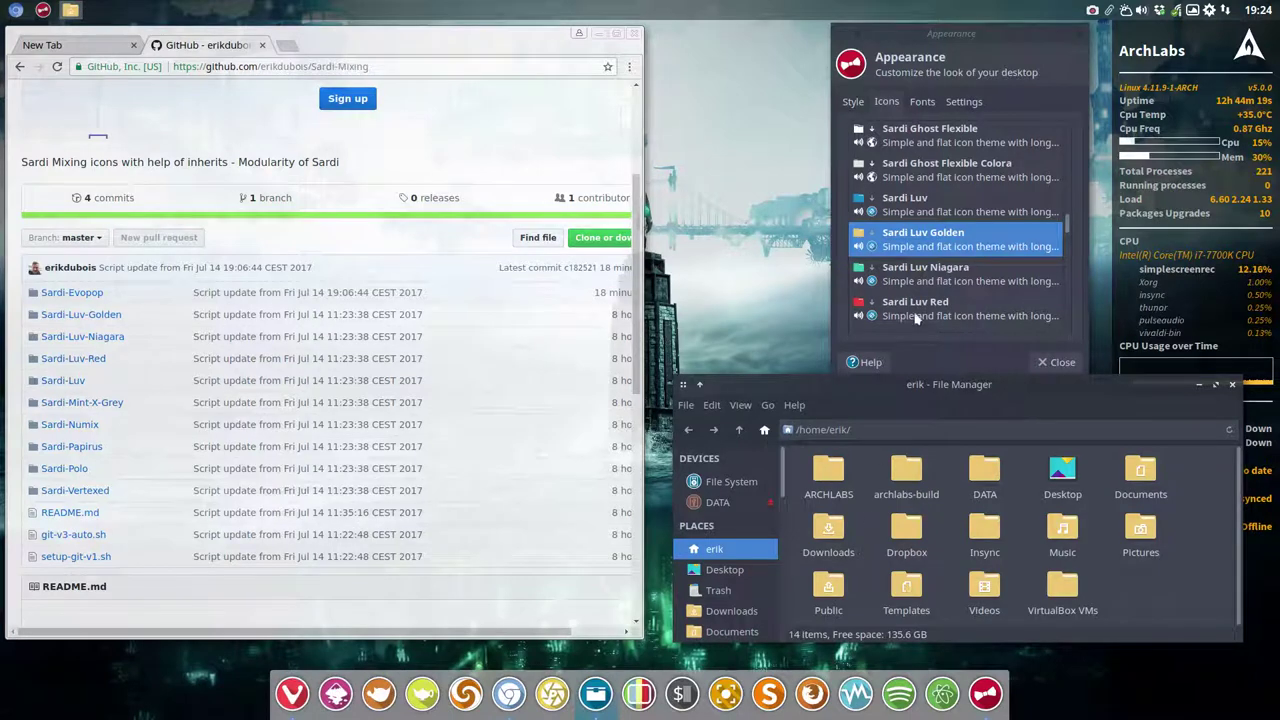
Preview Sardi Luv Niagara and Sardi Luv Red in the file manager, then apply Sardi Luv
left_click(926, 275)
left_click(1129, 585)
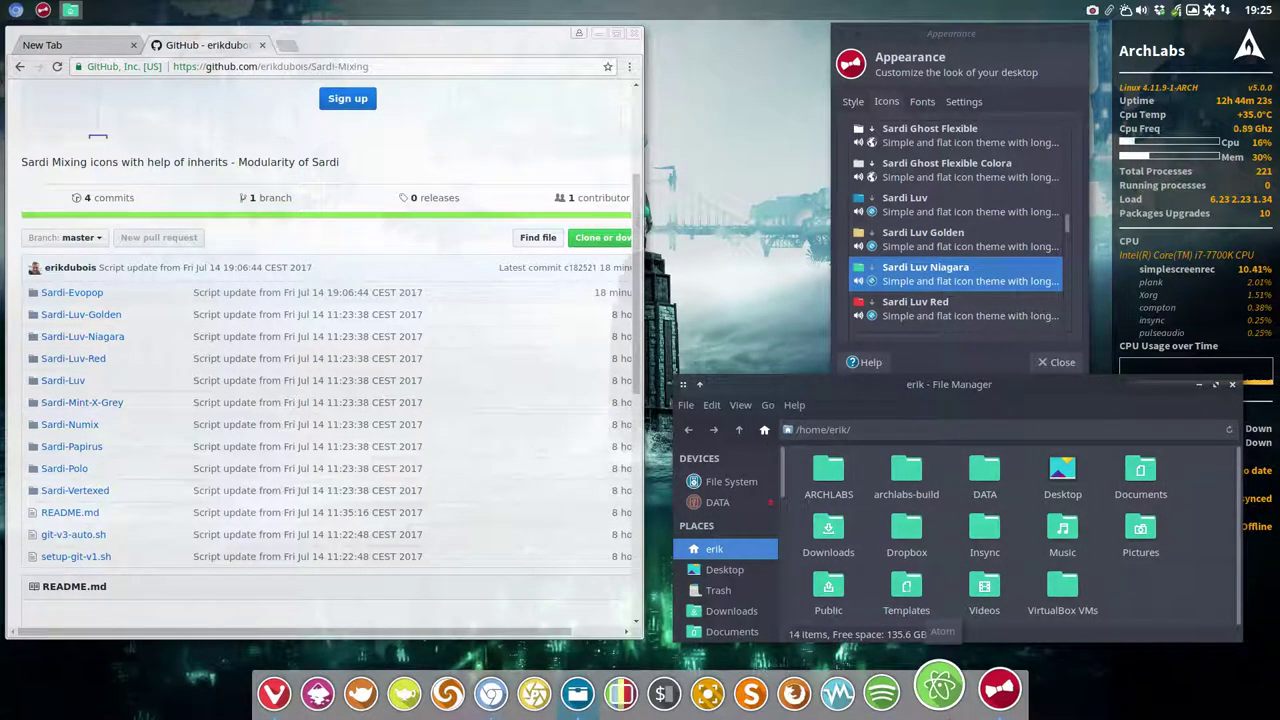
left_click(955, 310)
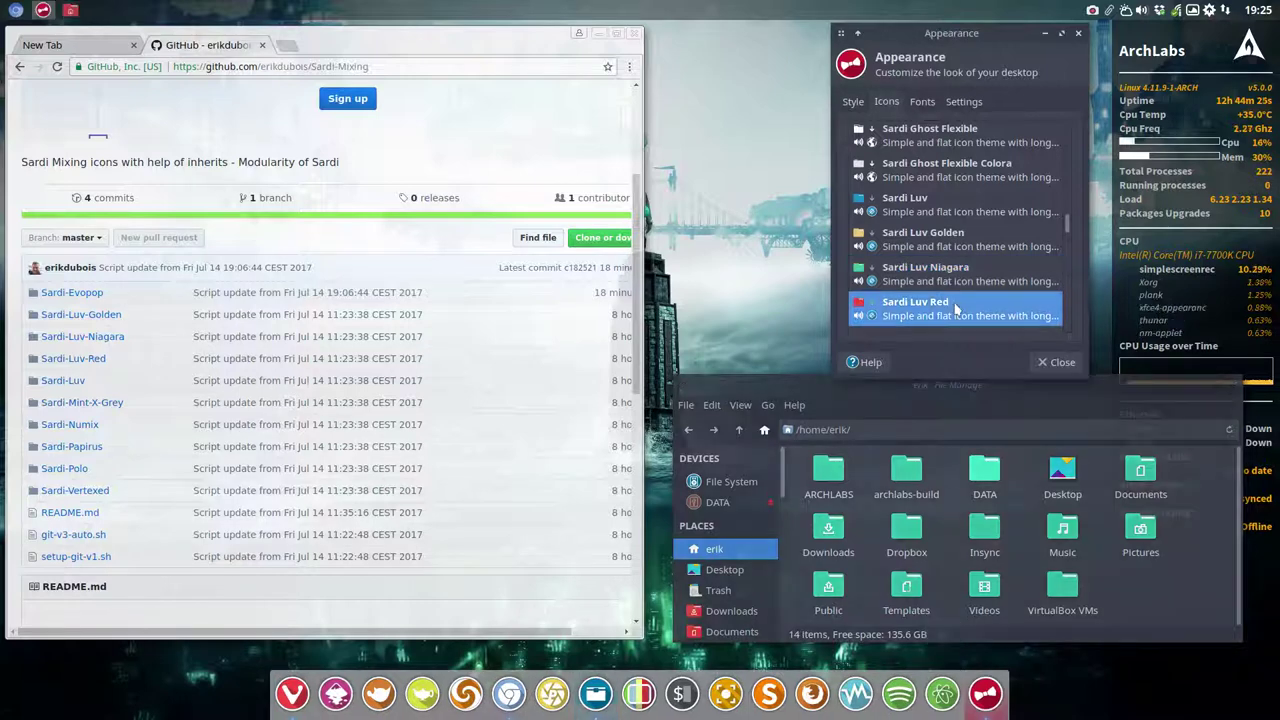
left_click(1109, 594)
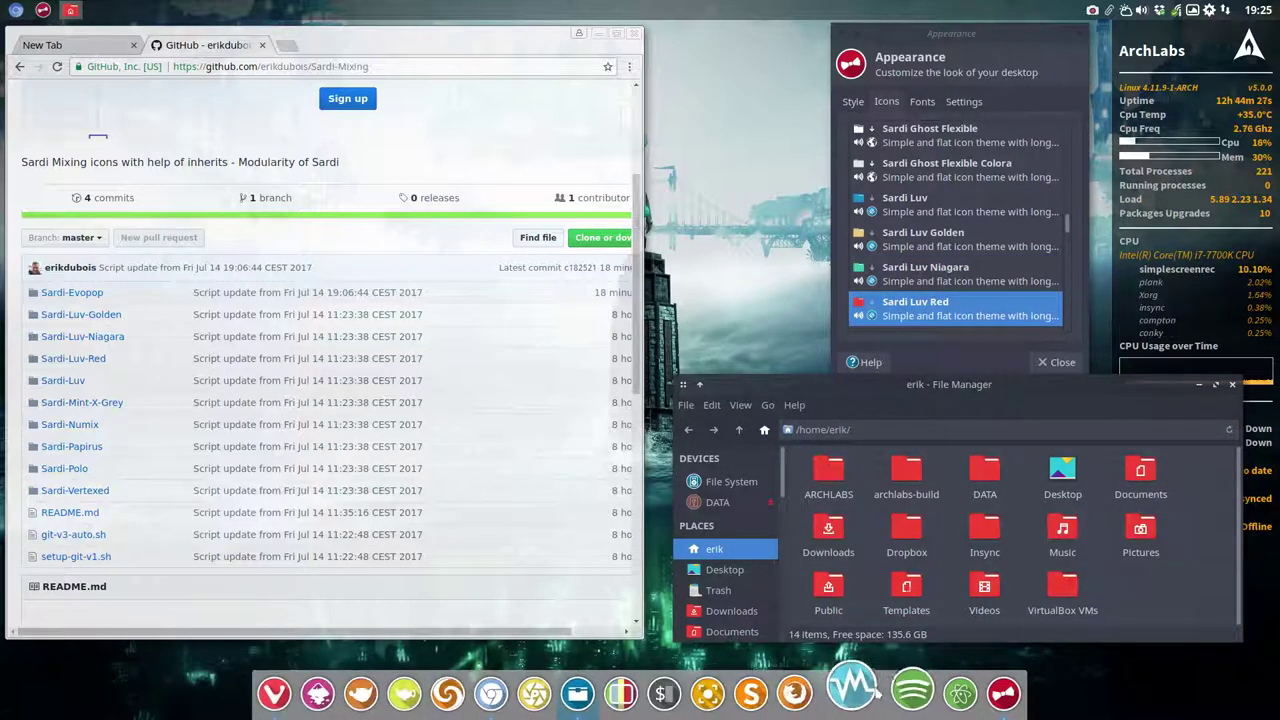
left_click(955, 205)
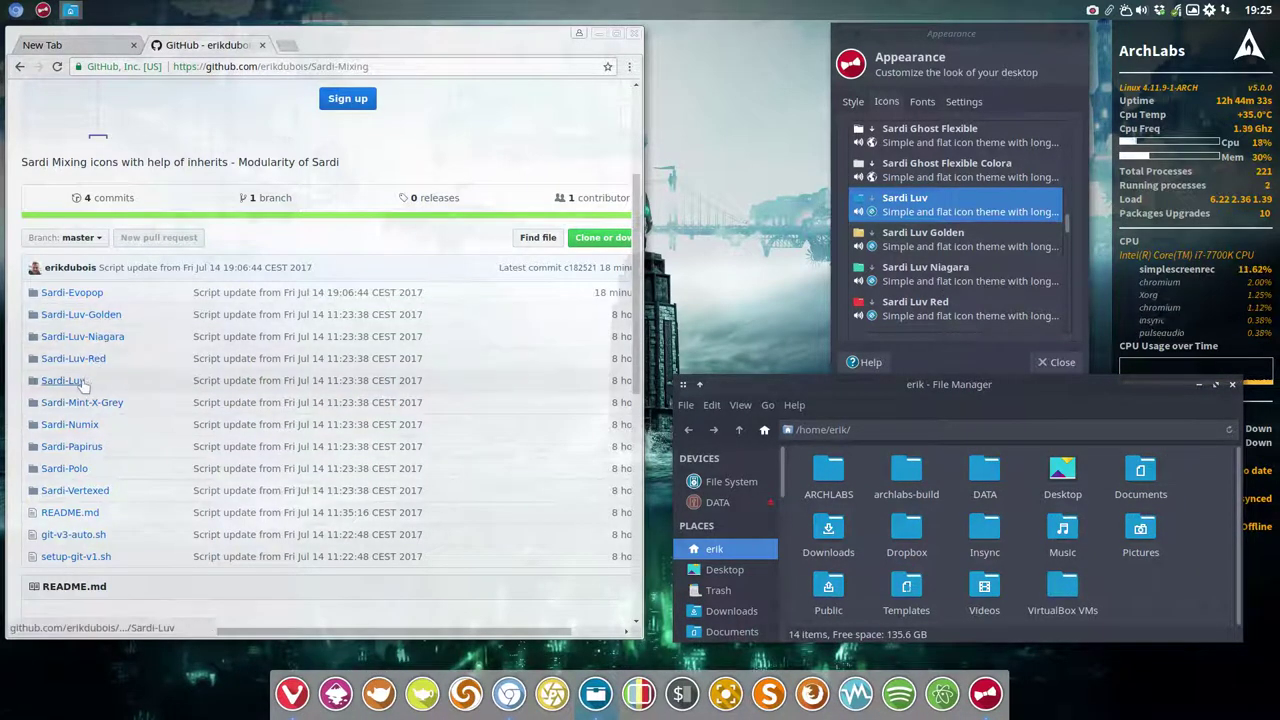
Try Sardi Luv Niagara, Sardi Mint-X-Grey and Sardi Mono Numix, checking the file manager's icons
left_click(966, 285)
scroll(967, 292, "down", 5)
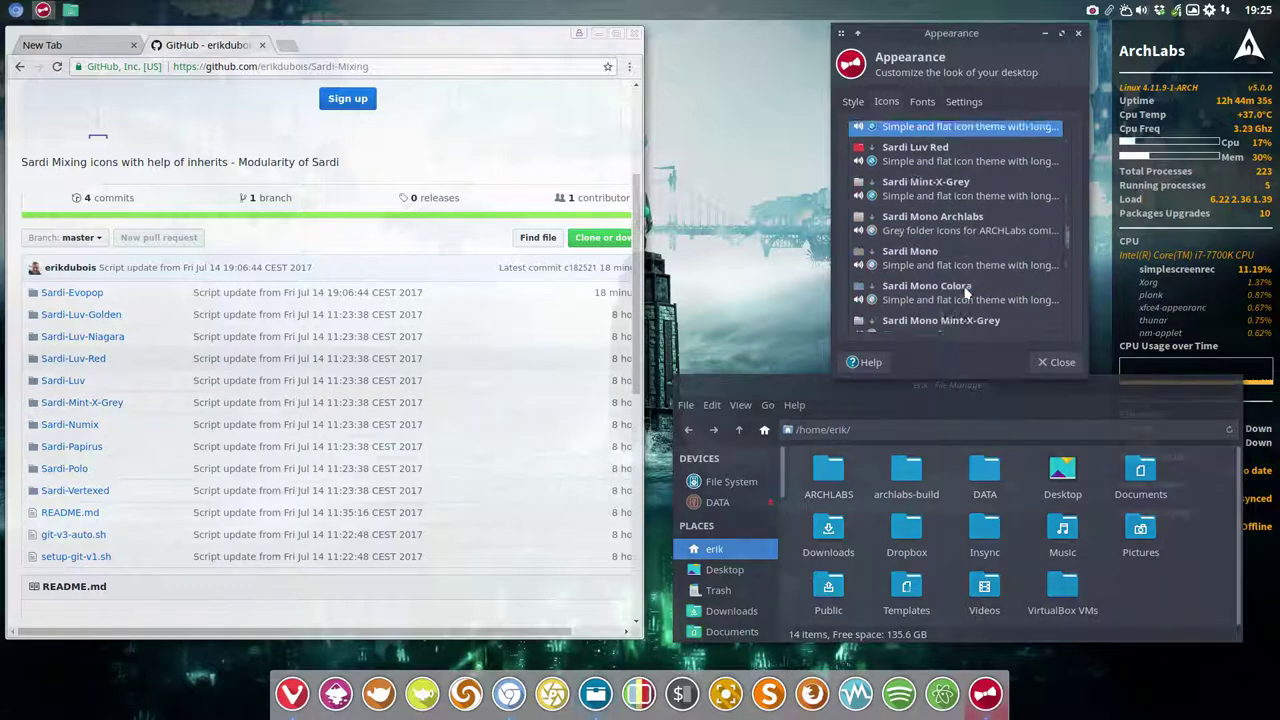
scroll(966, 292, "up", 3)
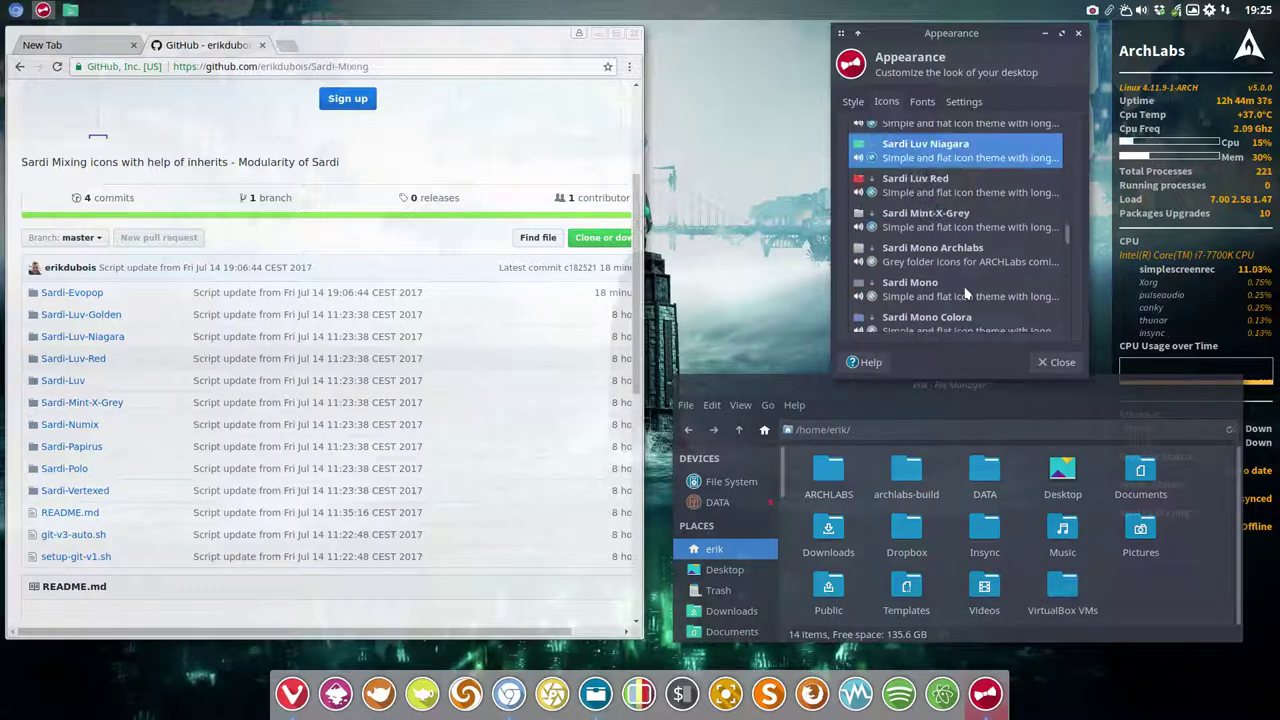
left_click(960, 232)
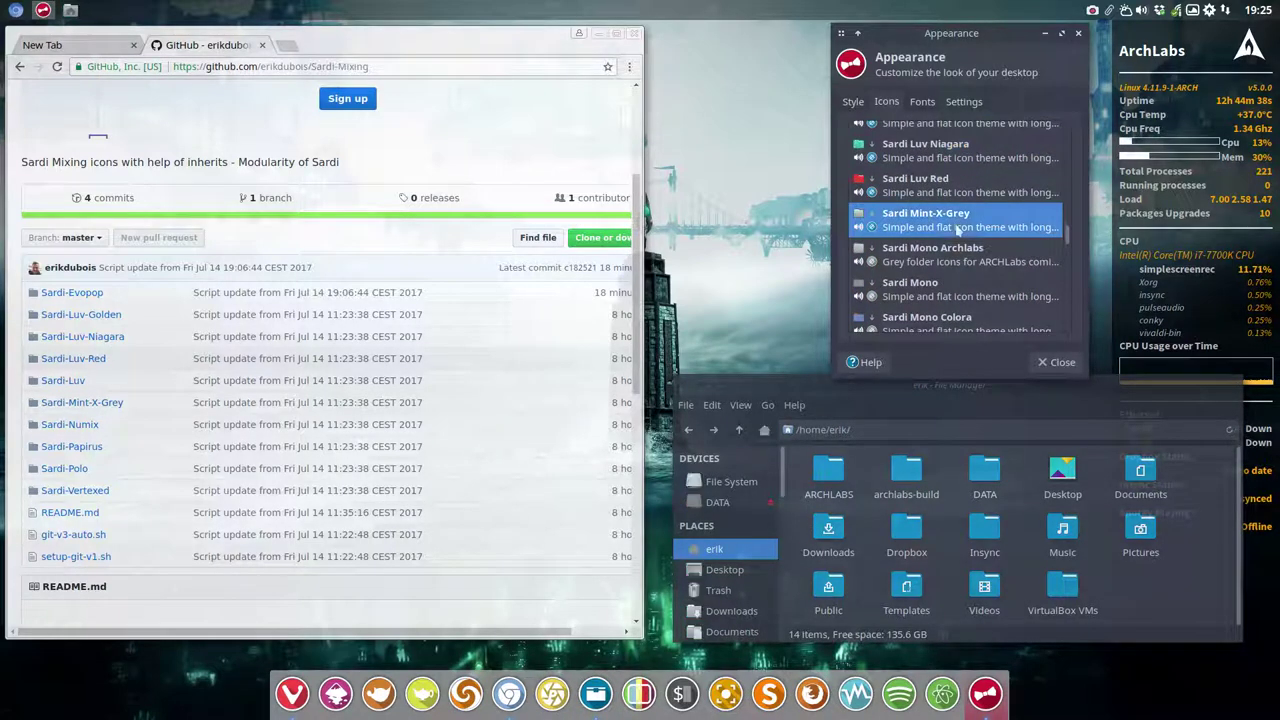
left_click(1143, 567)
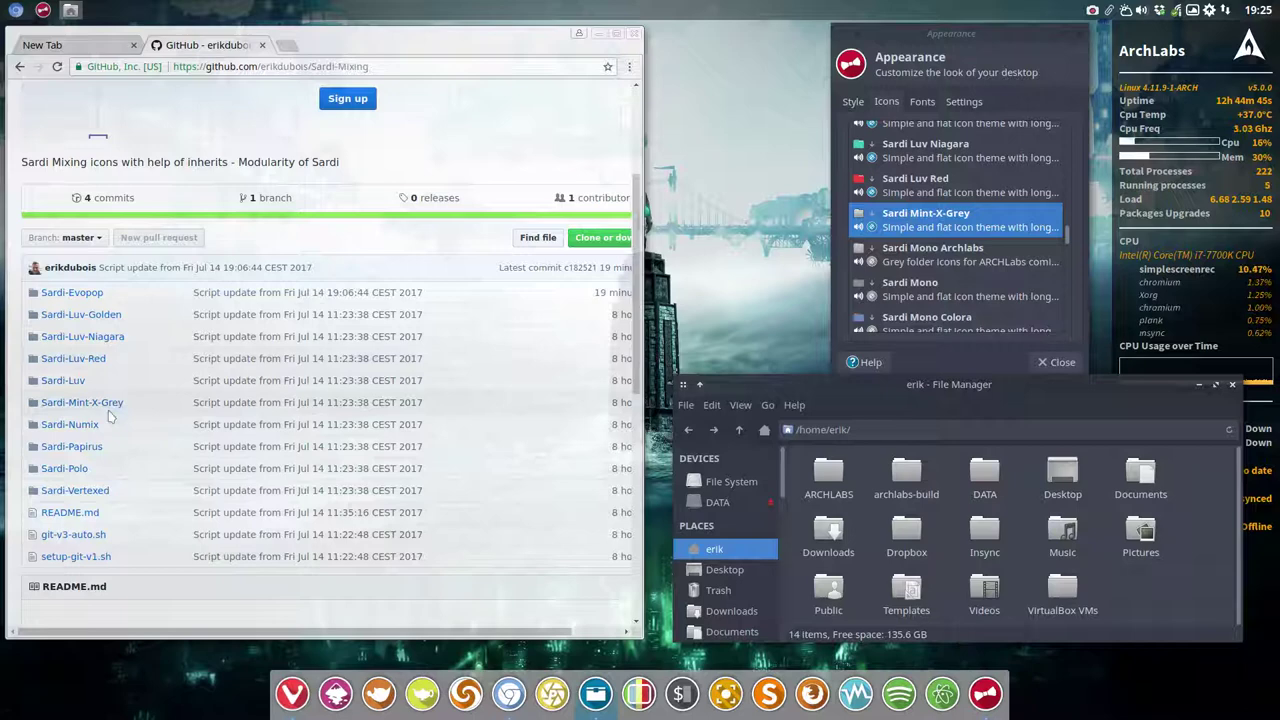
scroll(930, 265, "down", 3)
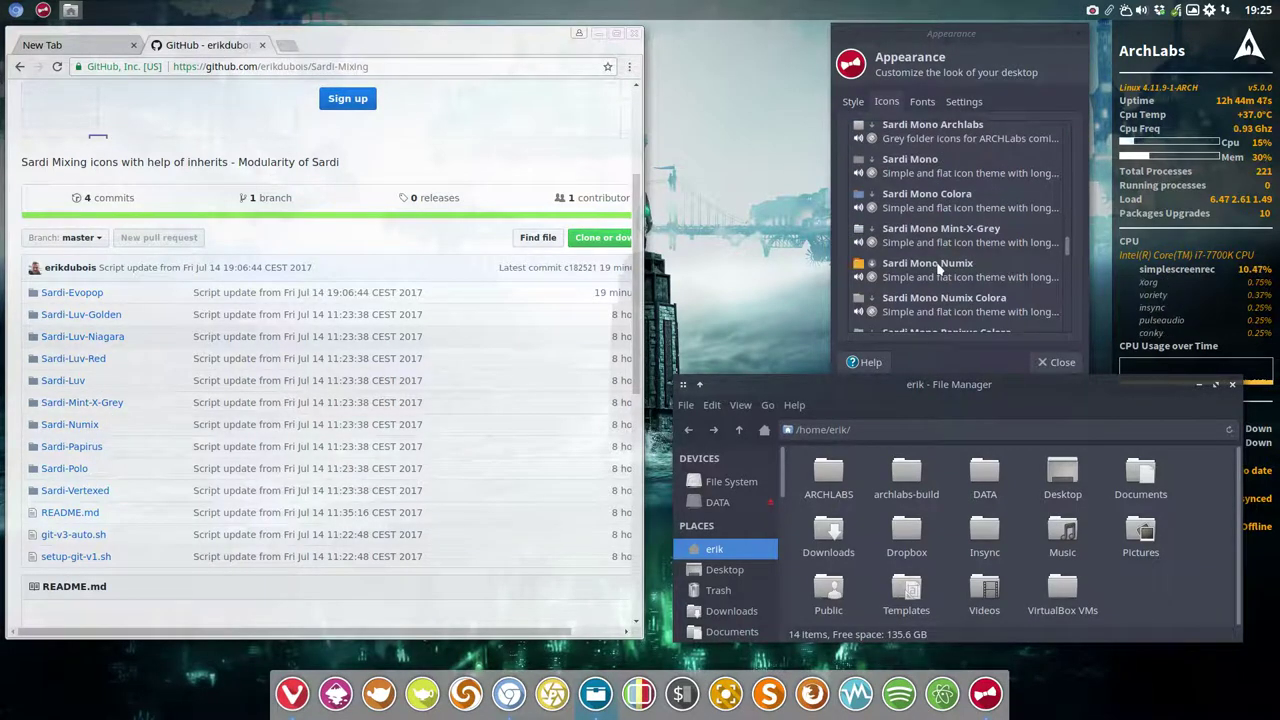
left_click(928, 270)
left_click(1160, 587)
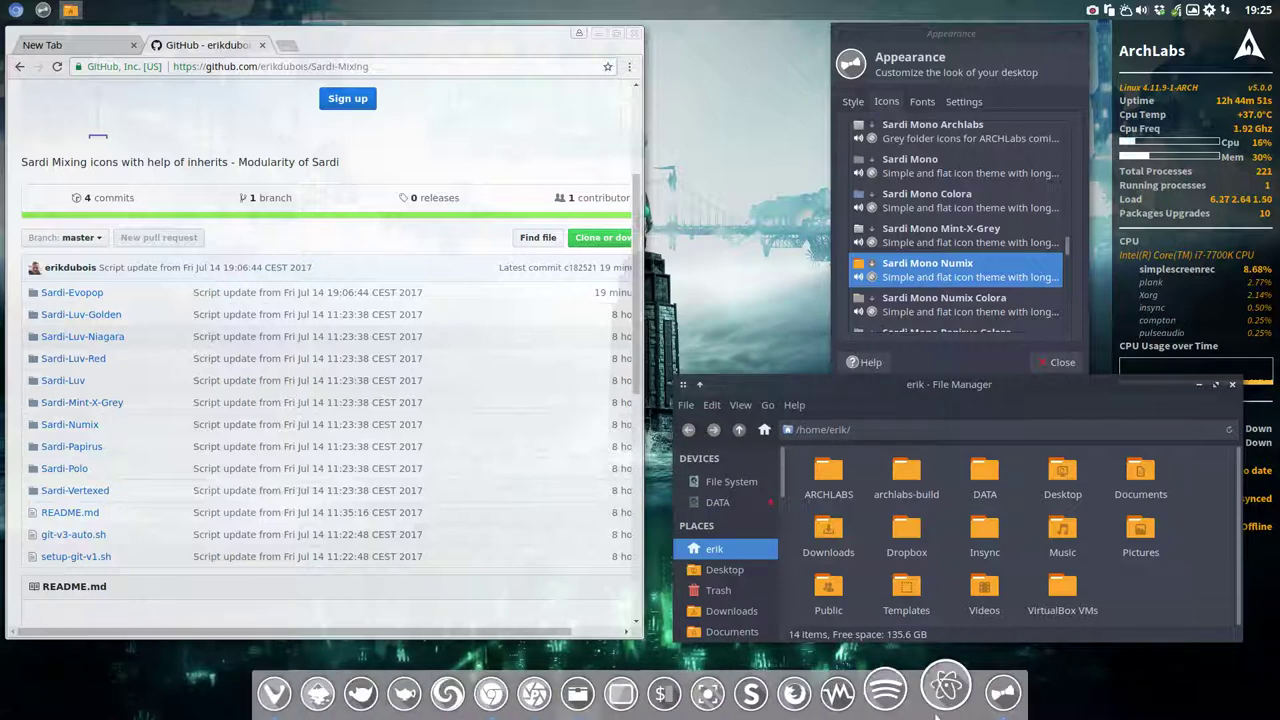
Apply Sardi Numix, then Sardi Papirus as the icon theme
scroll(968, 285, "down", 3)
scroll(968, 285, "up", 1)
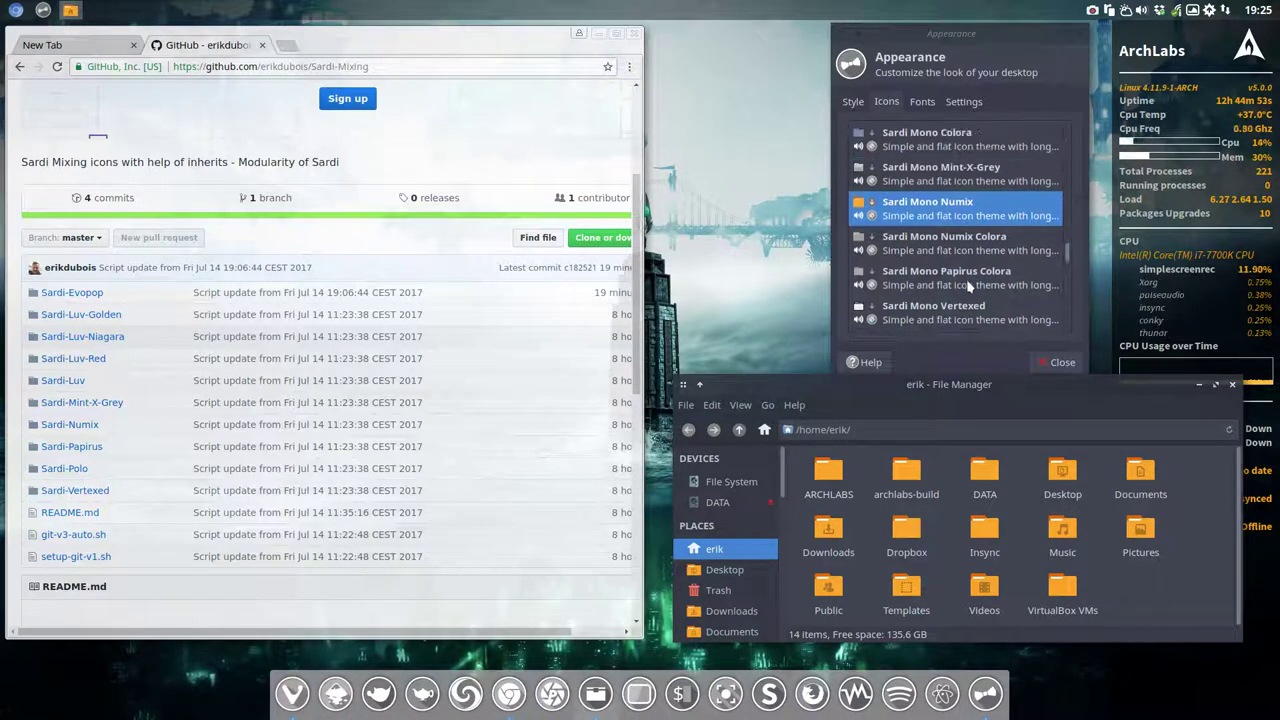
scroll(968, 285, "down", 1)
left_click(948, 316)
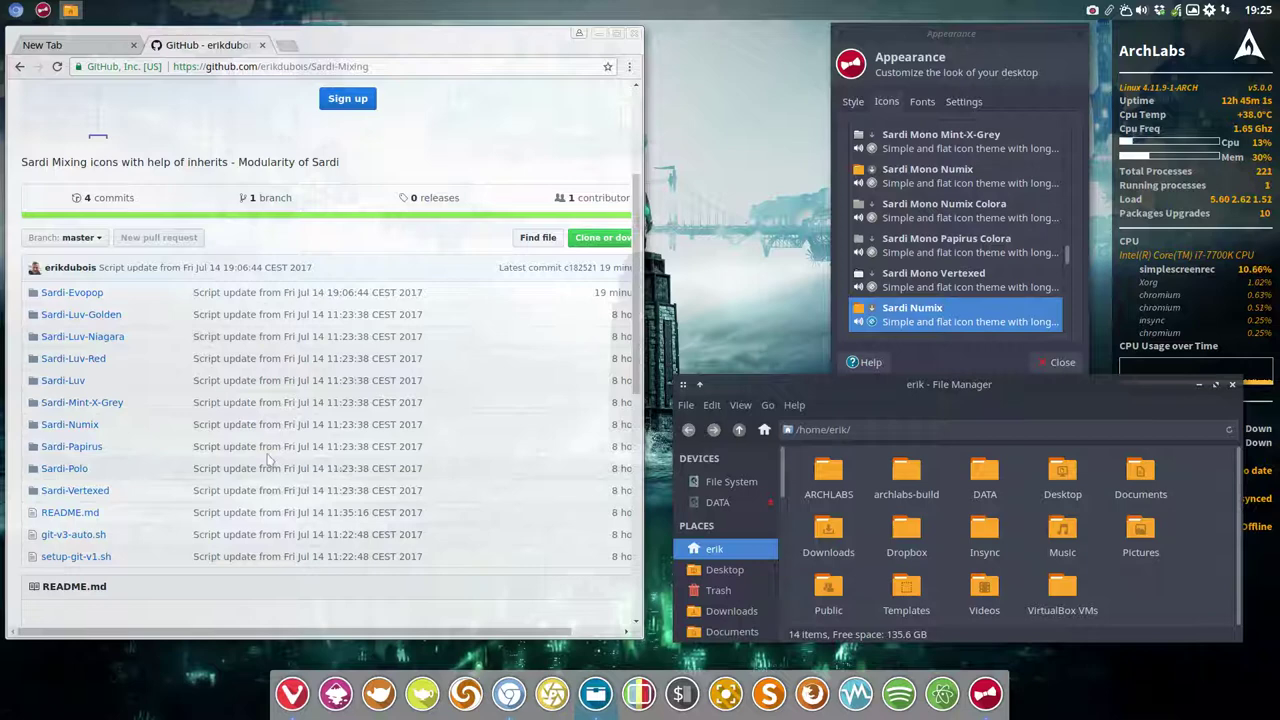
scroll(1002, 285, "down", 3)
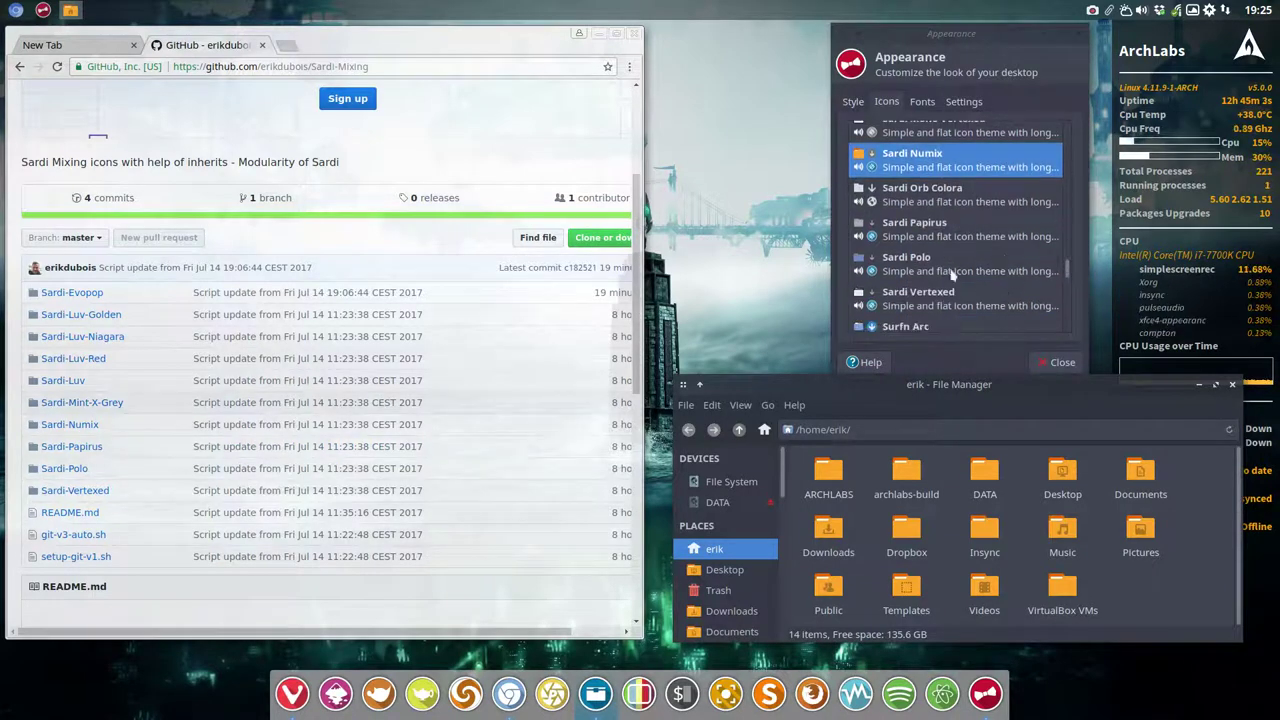
left_click(913, 236)
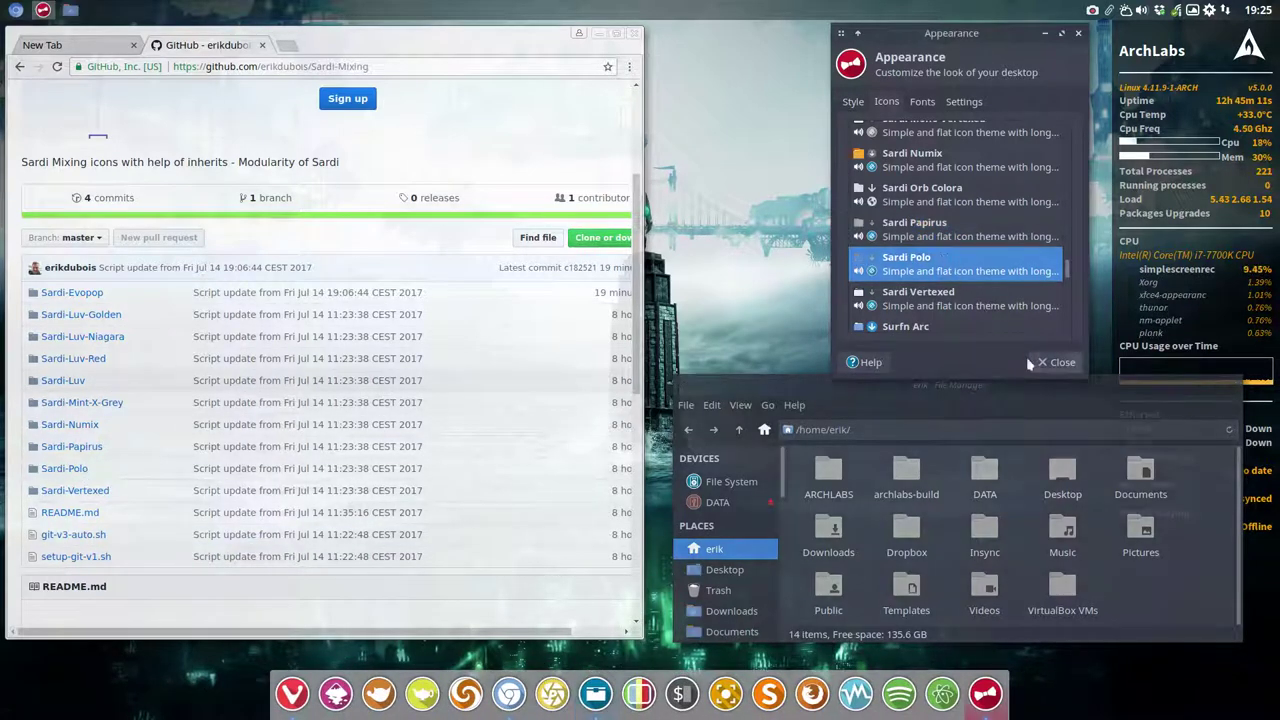
Apply Sardi Polo, then settle on Sardi Vertexed and bring the browser forward
left_click(955, 265)
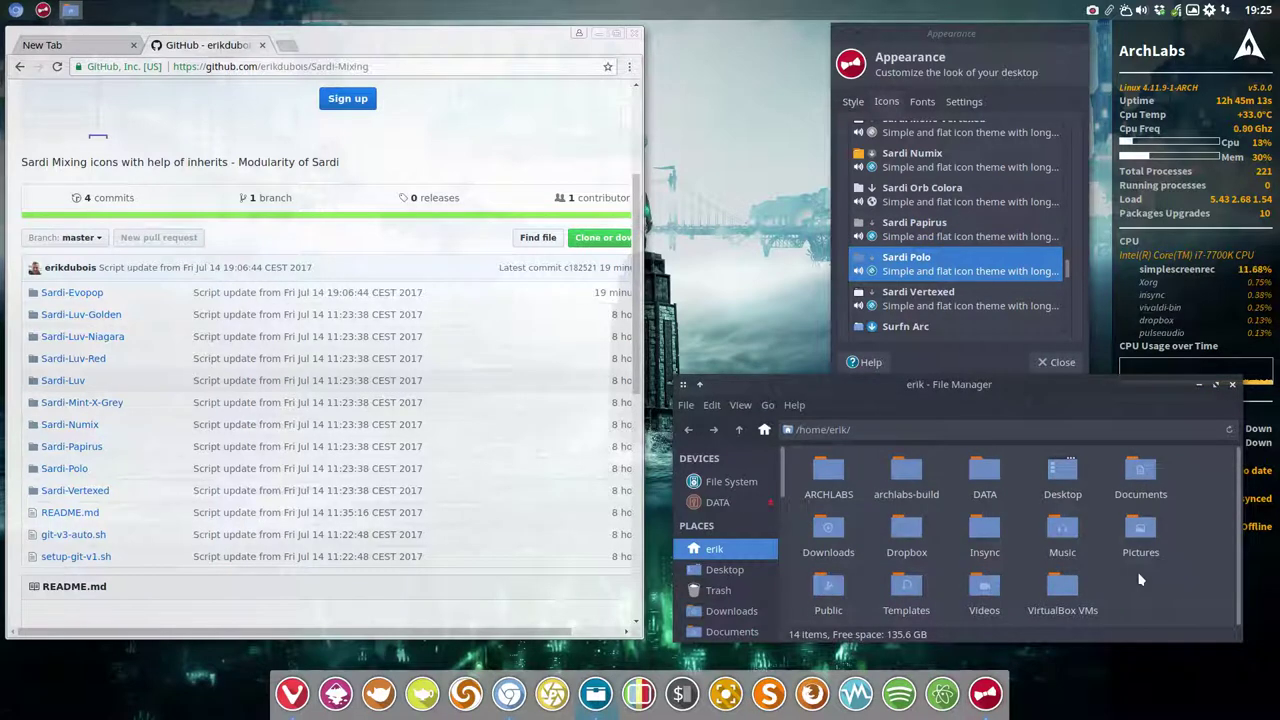
scroll(971, 289, "down", 1)
left_click(971, 275)
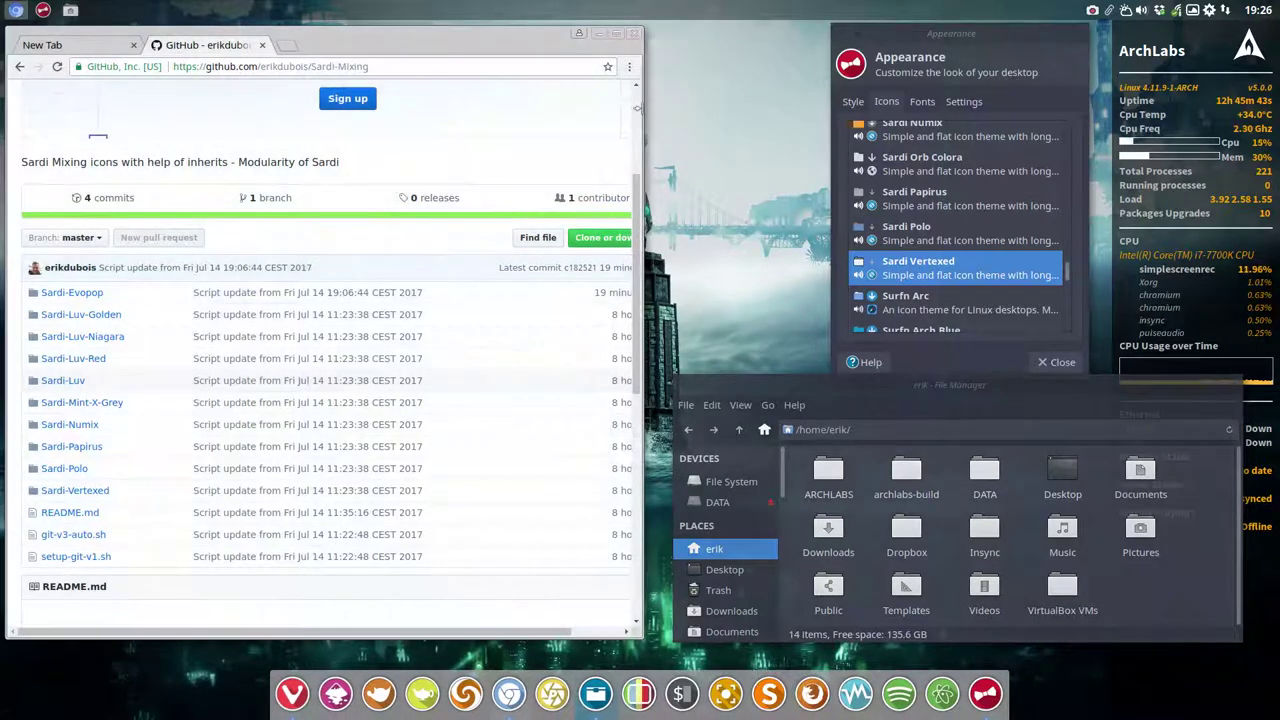
left_click(641, 108)
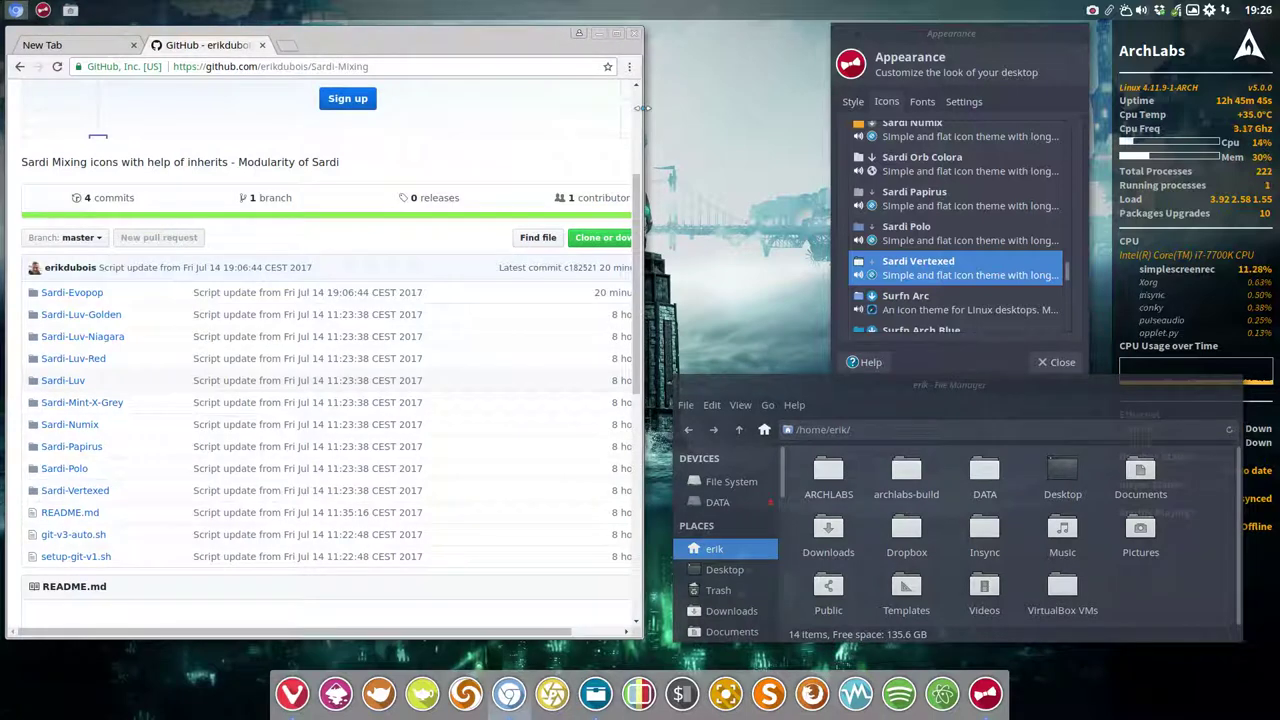
Close Appearance and the file manager, and maximize the Chrome GitHub page
left_click(1062, 362)
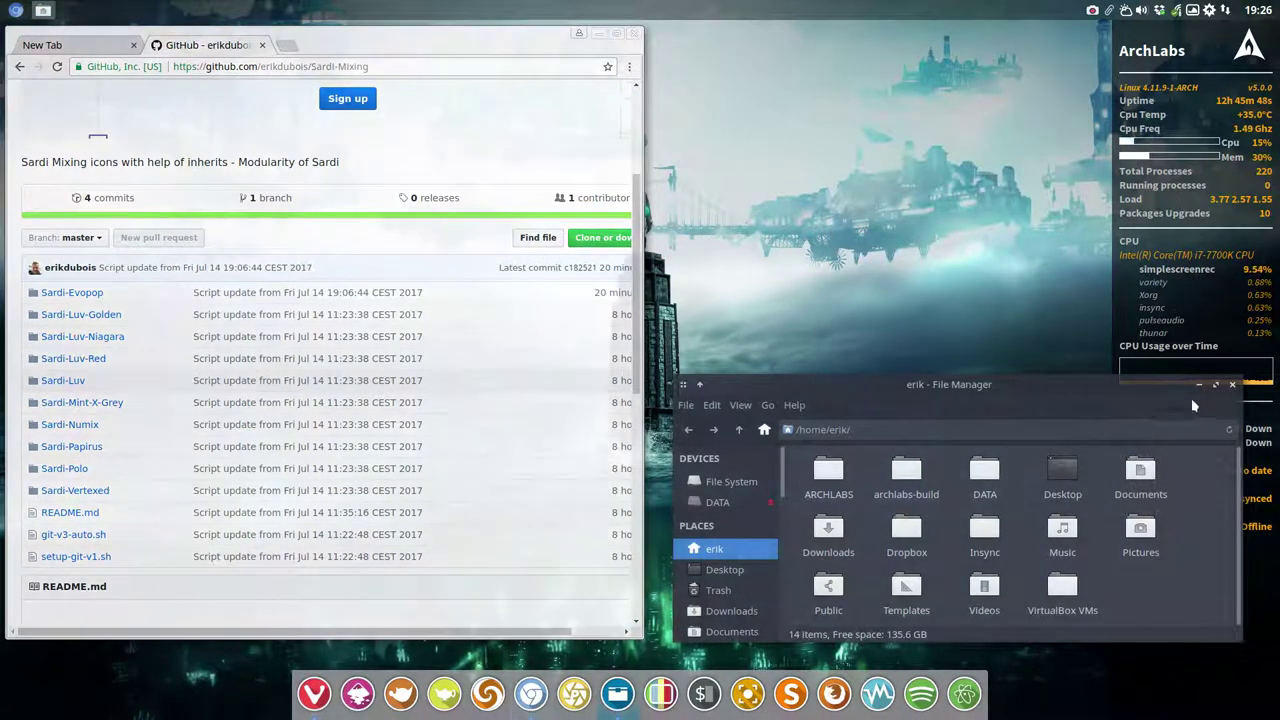
left_click(1215, 390)
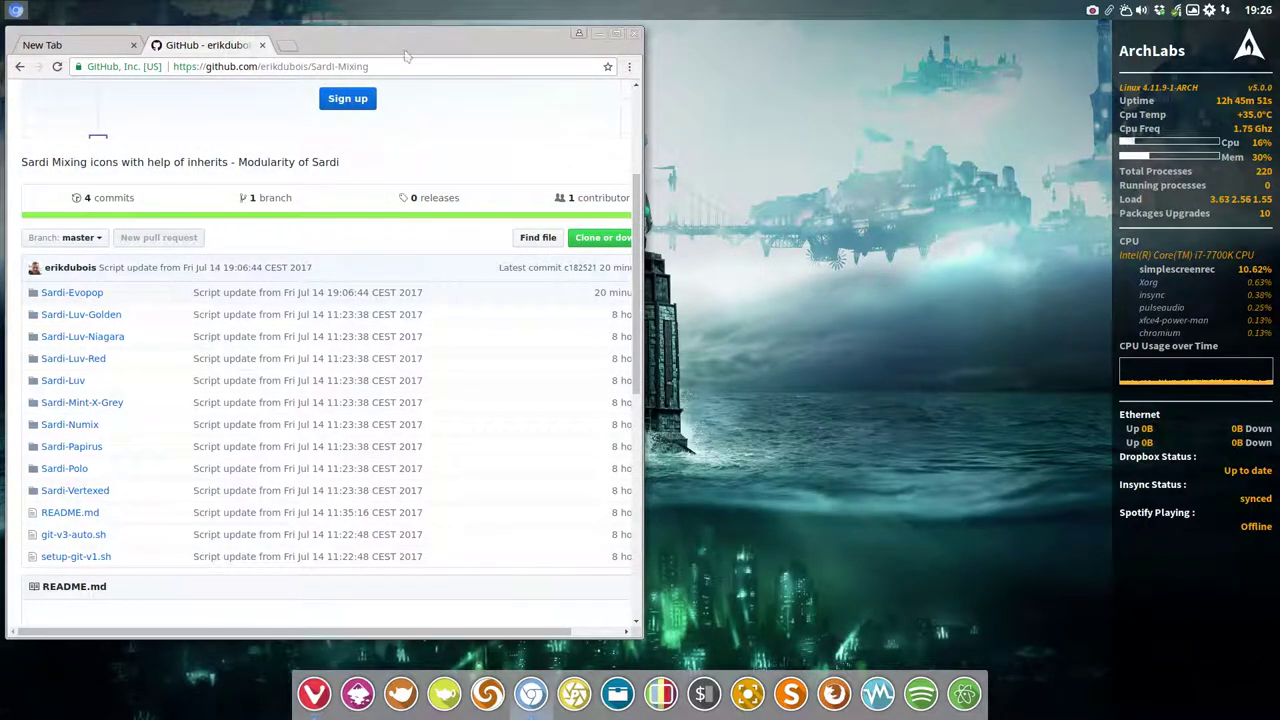
left_click(616, 33)
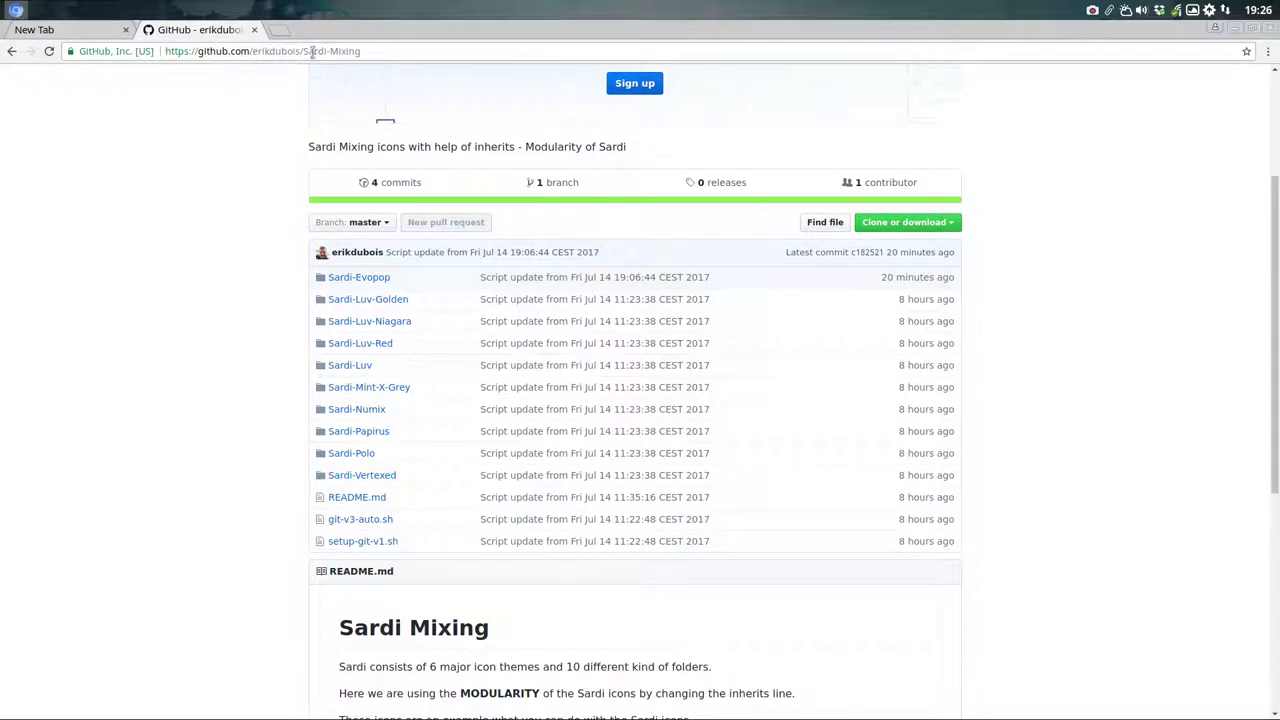
Download the Sardi-Mixing repository as master.zip and open the download's menu
left_click(905, 222)
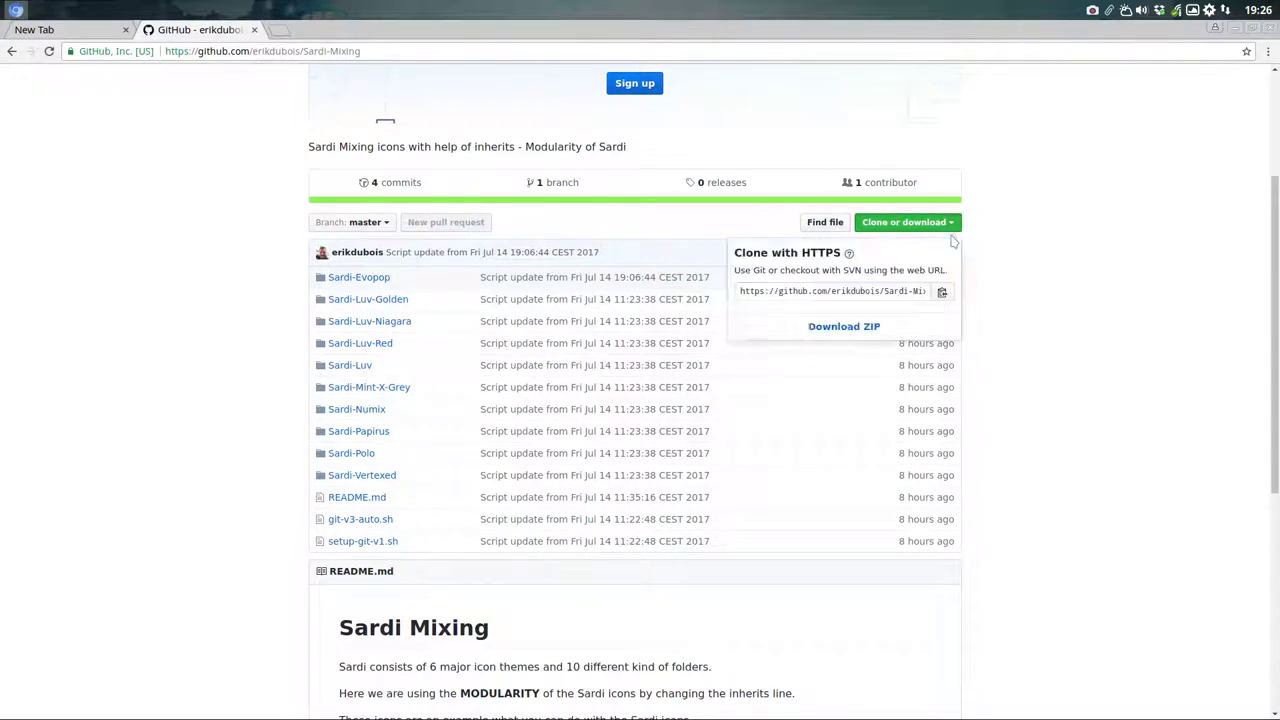
left_click(860, 330)
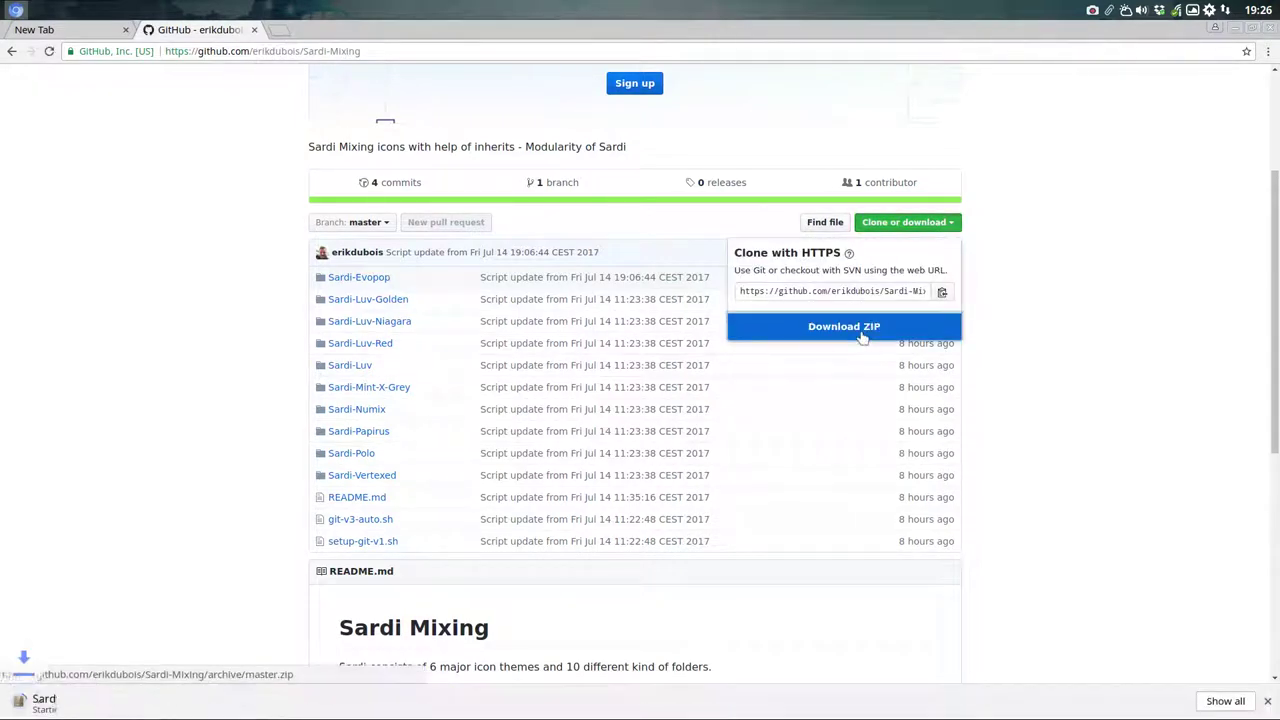
left_click(140, 702)
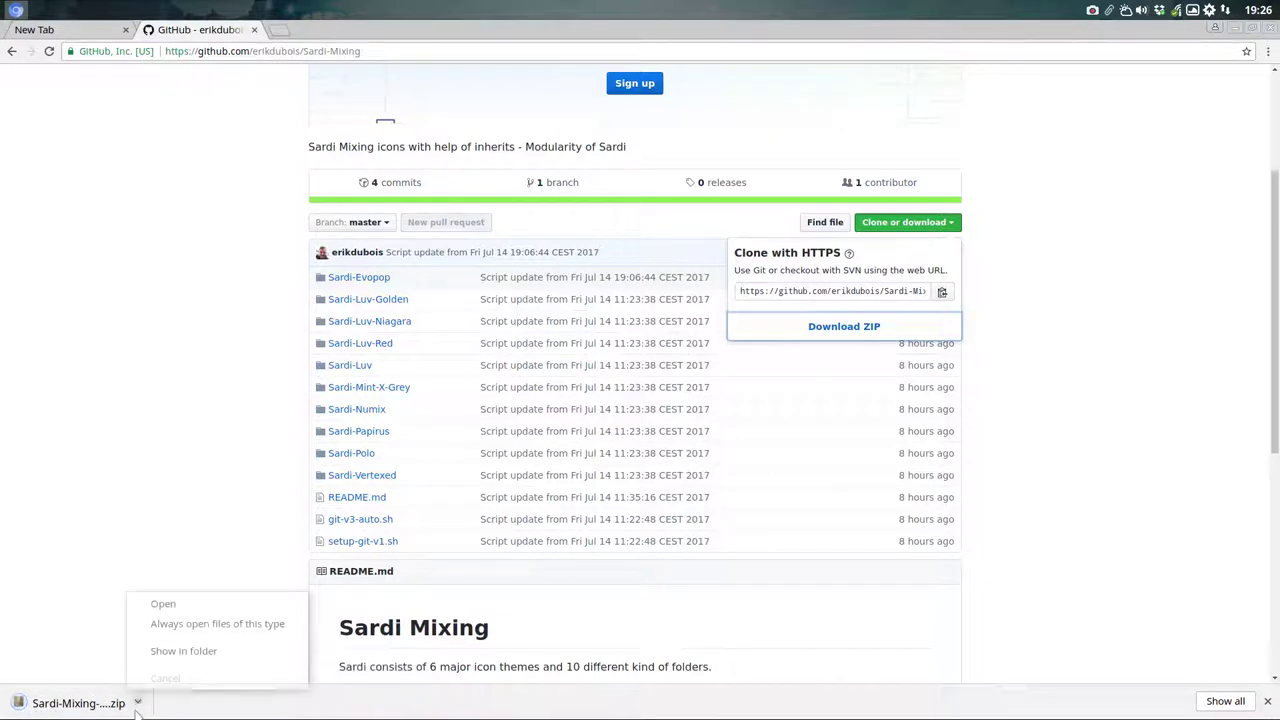
In Downloads, delete the old Sardi-Orb-Colora-Variations-master folder and its zip archive
left_click(160, 650)
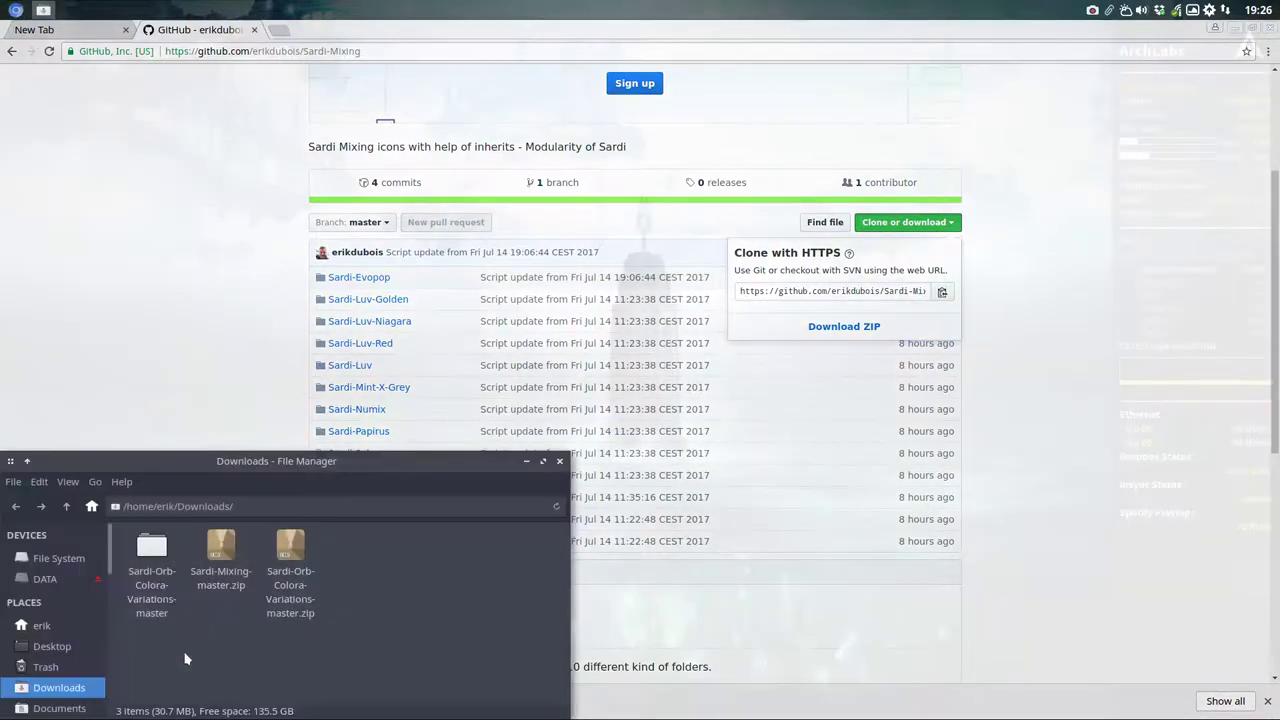
left_click(149, 614)
key("Delete")
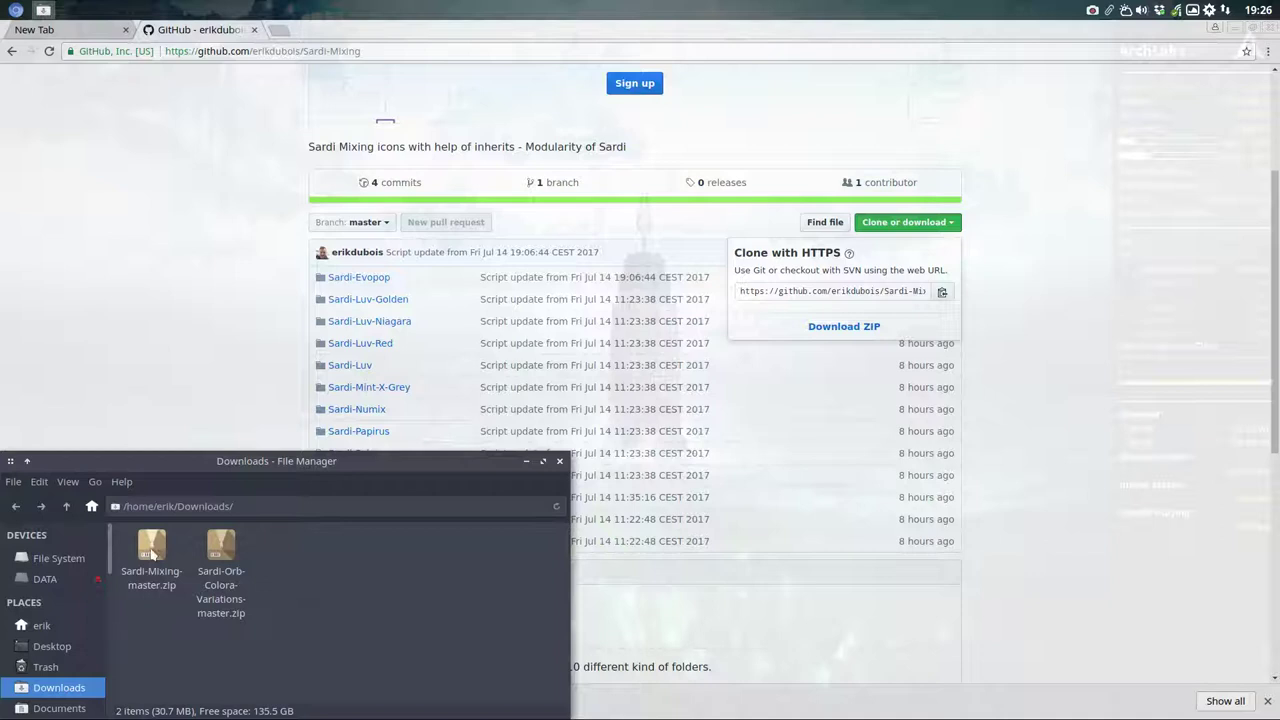
left_click(213, 557)
key("Delete")
Extract Sardi-Mixing-master.zip into the Downloads folder
left_click(148, 555)
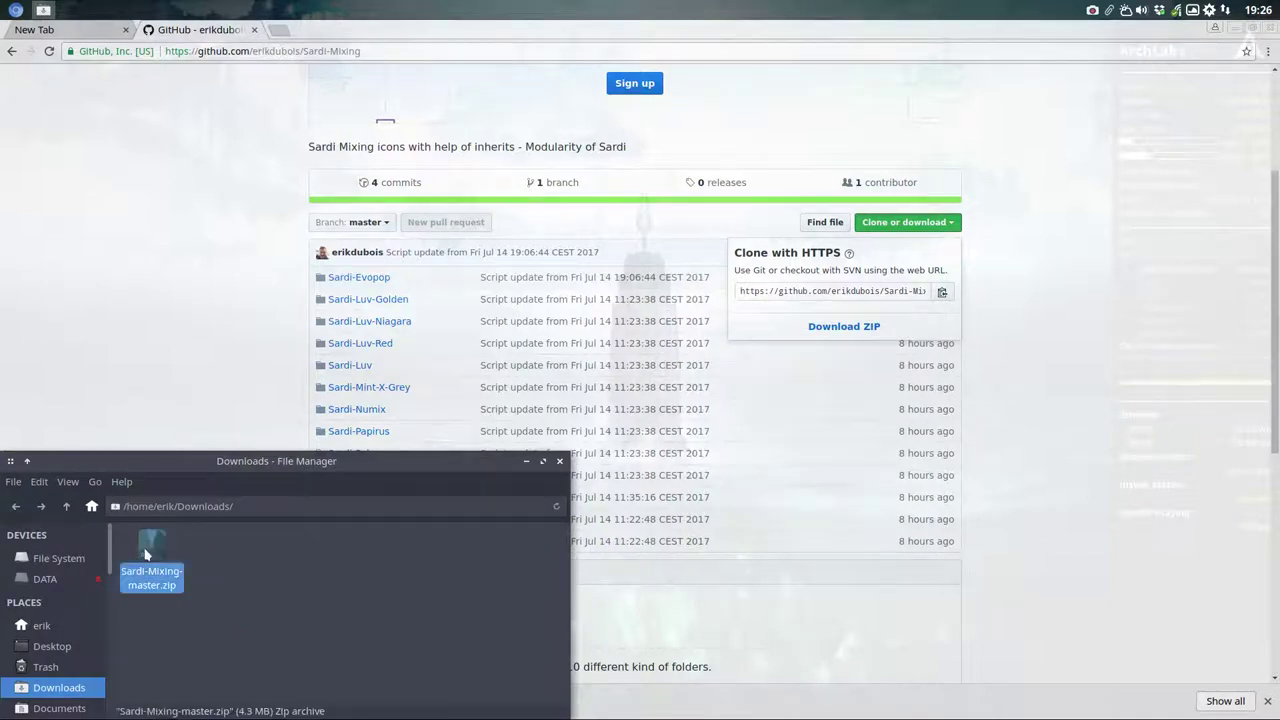
right_click(145, 575)
left_click(214, 480)
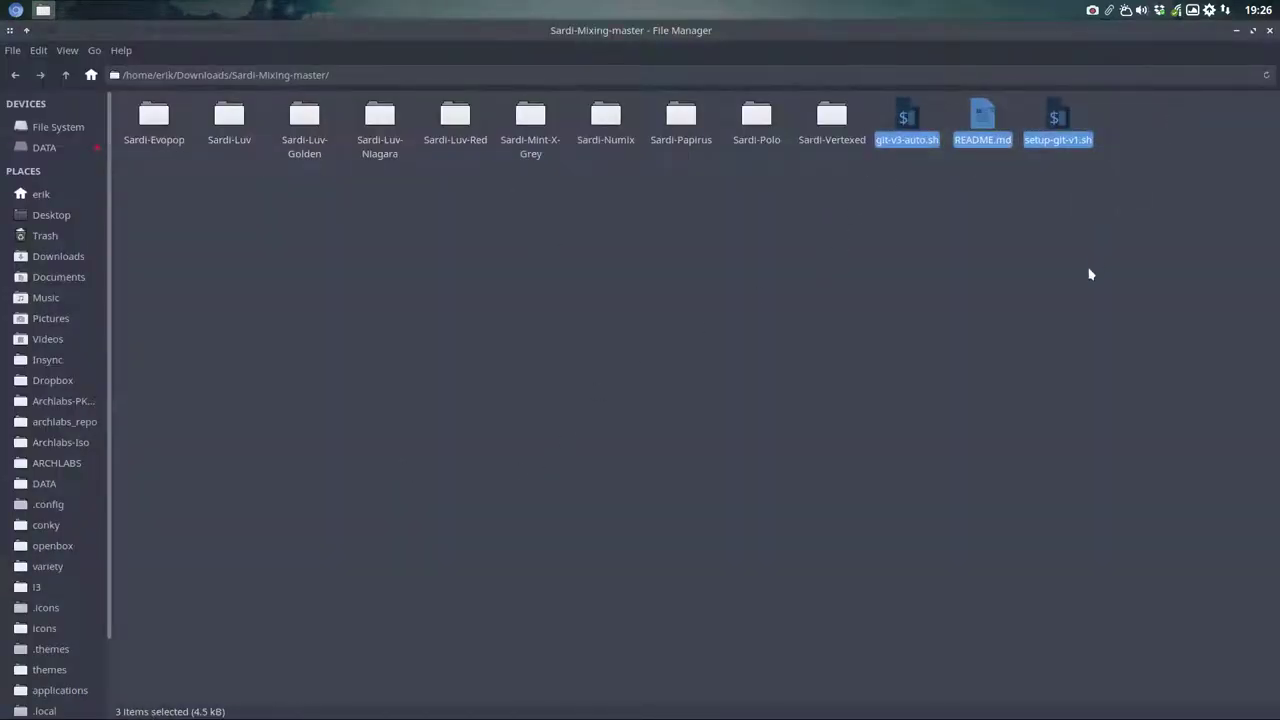
Delete git-v3-auto.sh, README.md and setup-git-v1.sh, then paste the ten Sardi folders into ~/.icons
key("Delete")
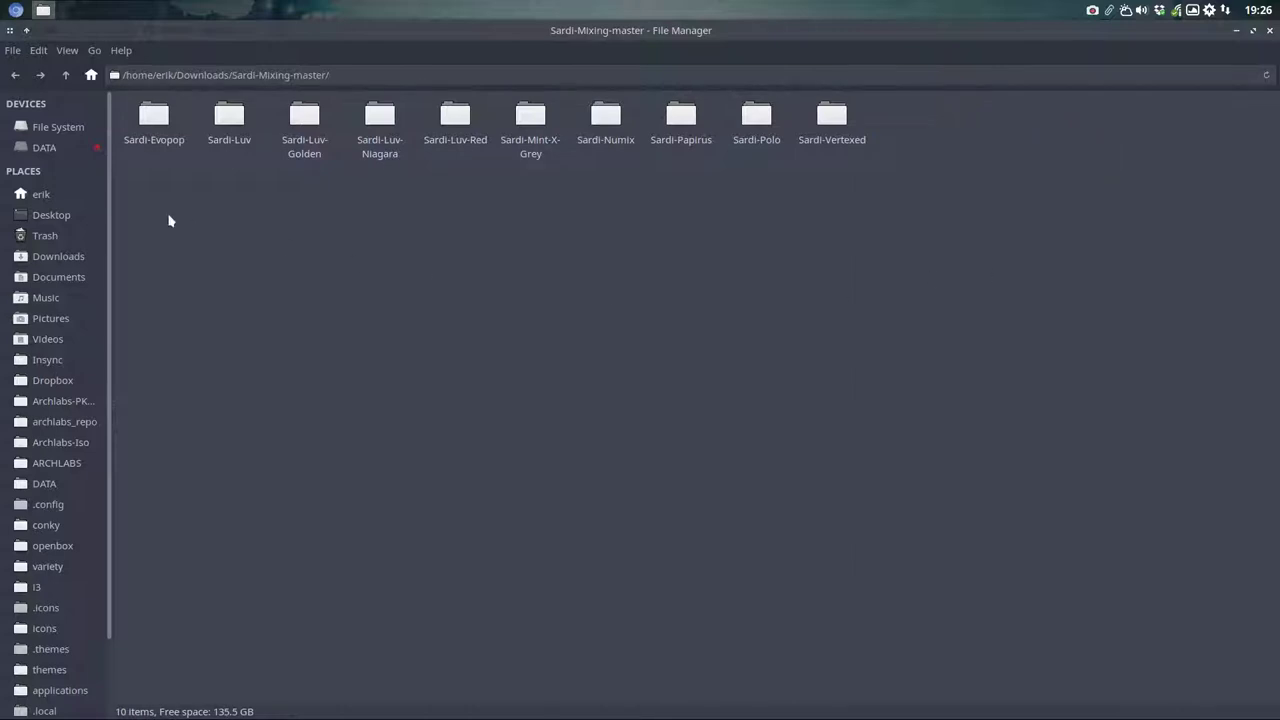
key("ctrl+a")
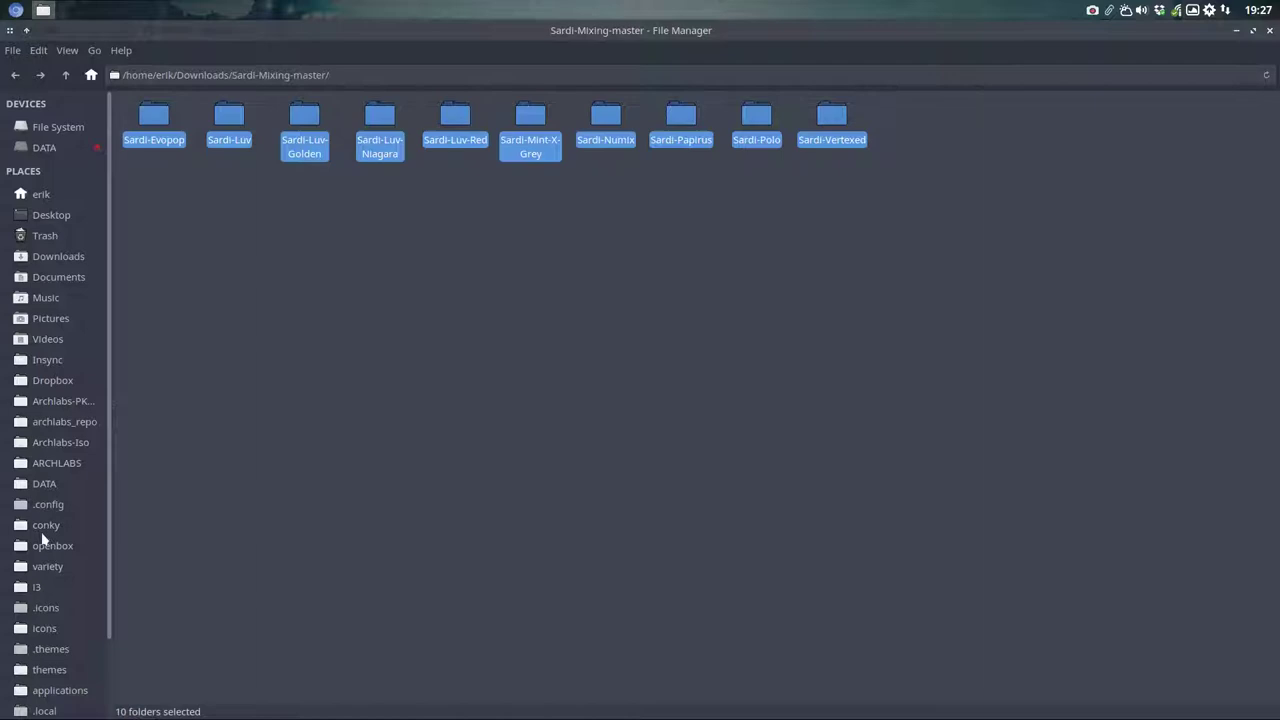
left_click(84, 611)
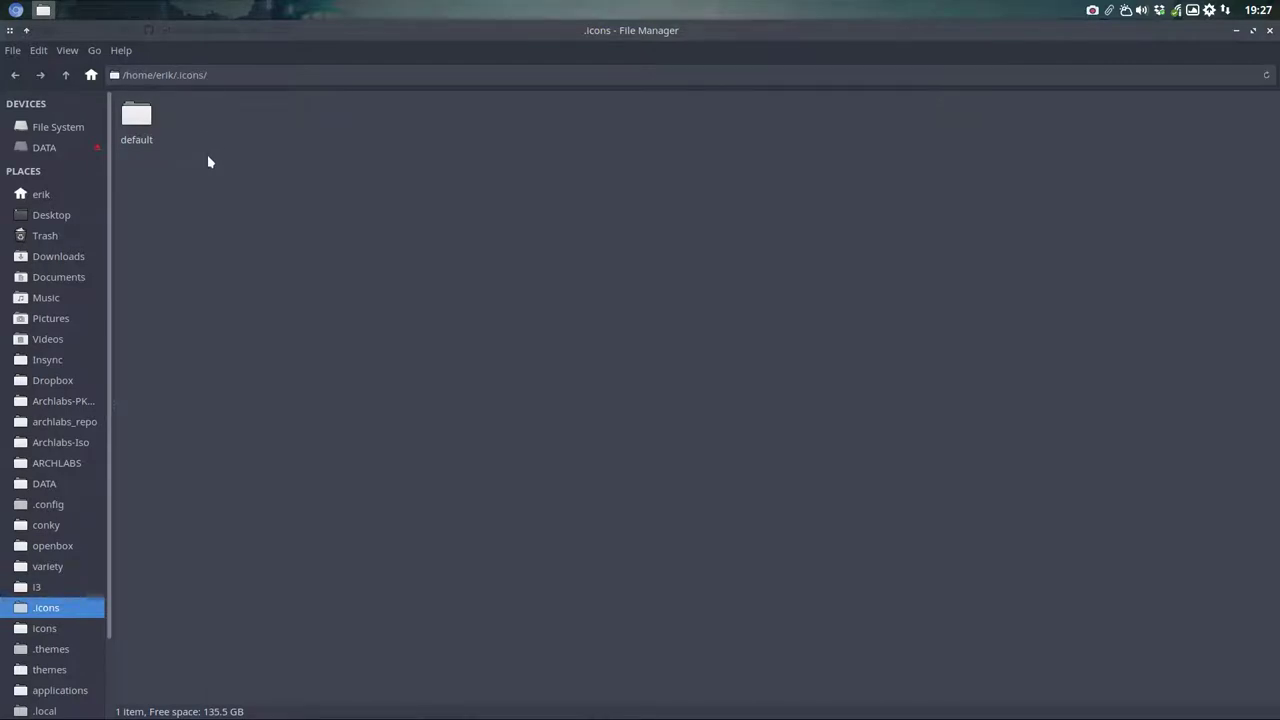
key("ctrl+v")
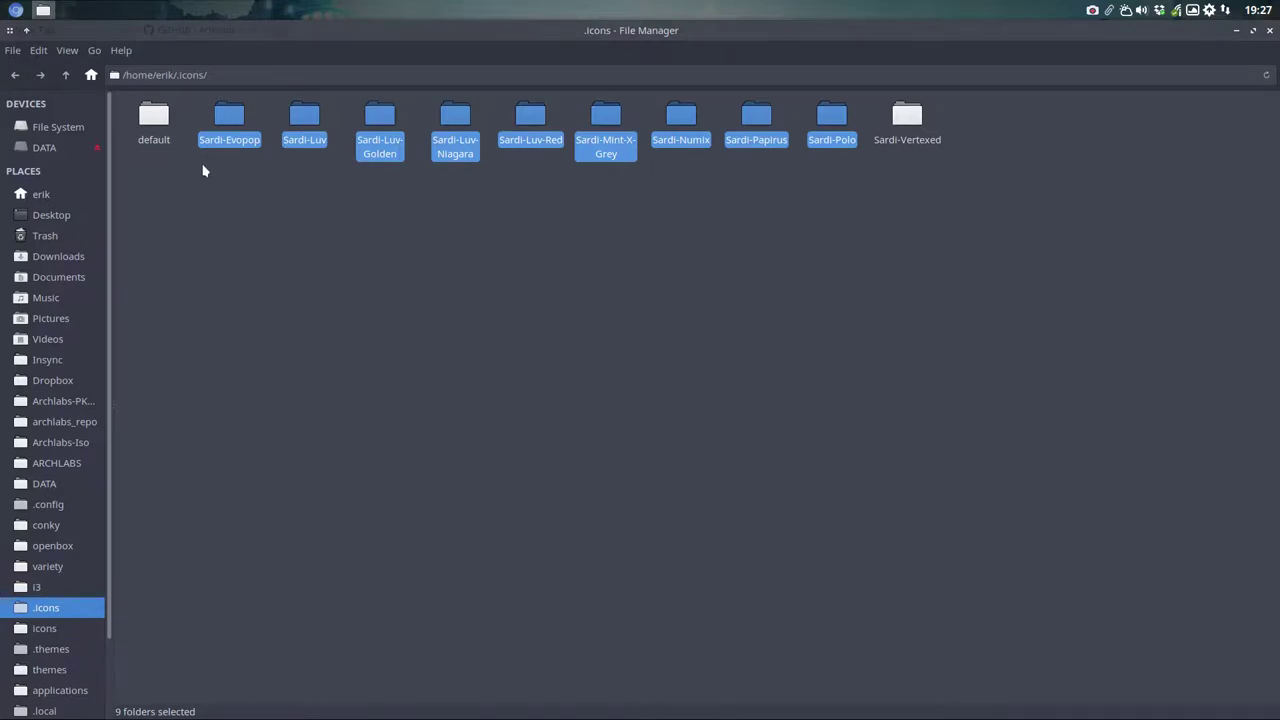
left_click_drag(203, 166, 1050, 100)
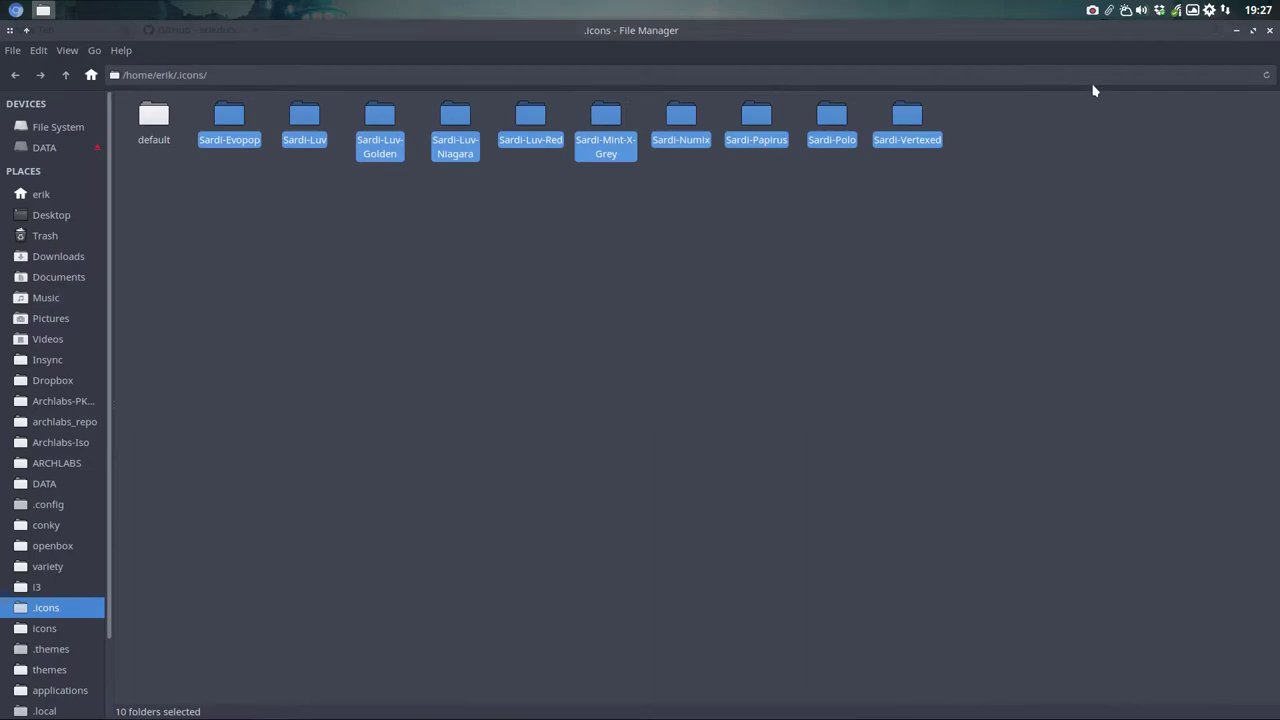